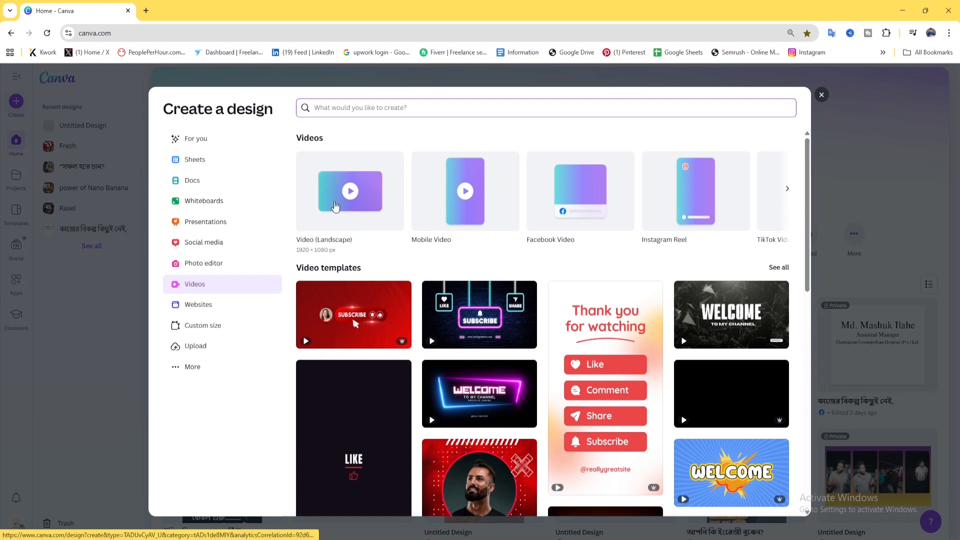
# Create a 1920 × 1080 px landscape video design and add the recently used strawberry video to its page
pyautogui.click(337, 203)
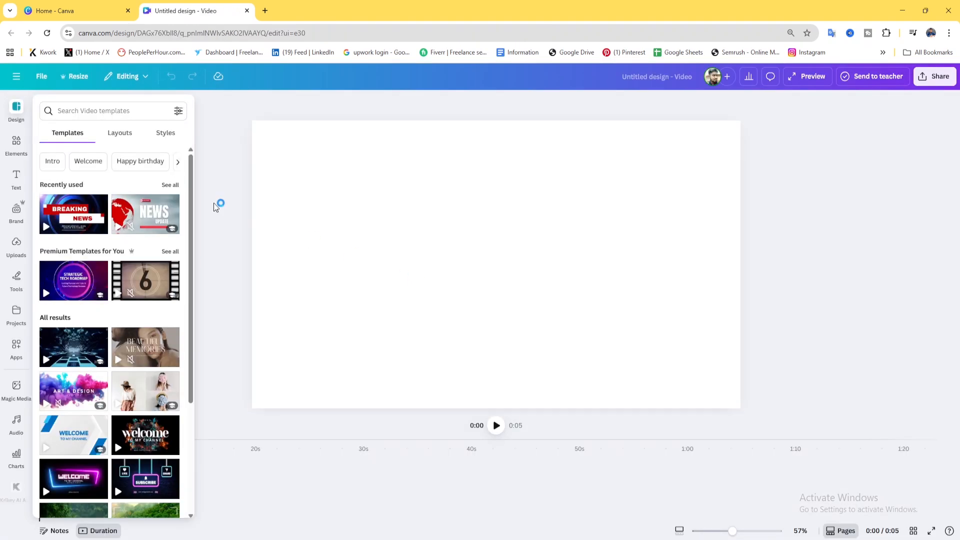
pyautogui.click(17, 145)
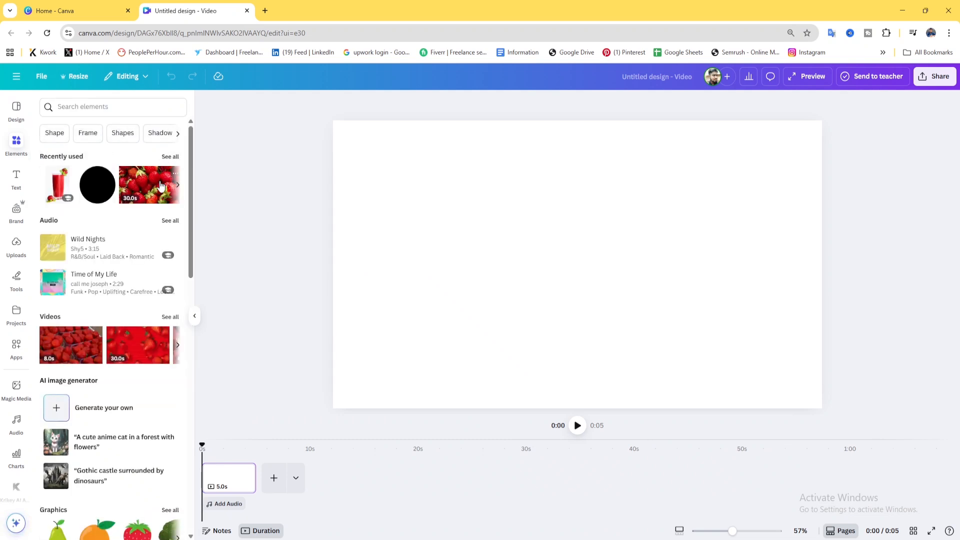
pyautogui.click(161, 186)
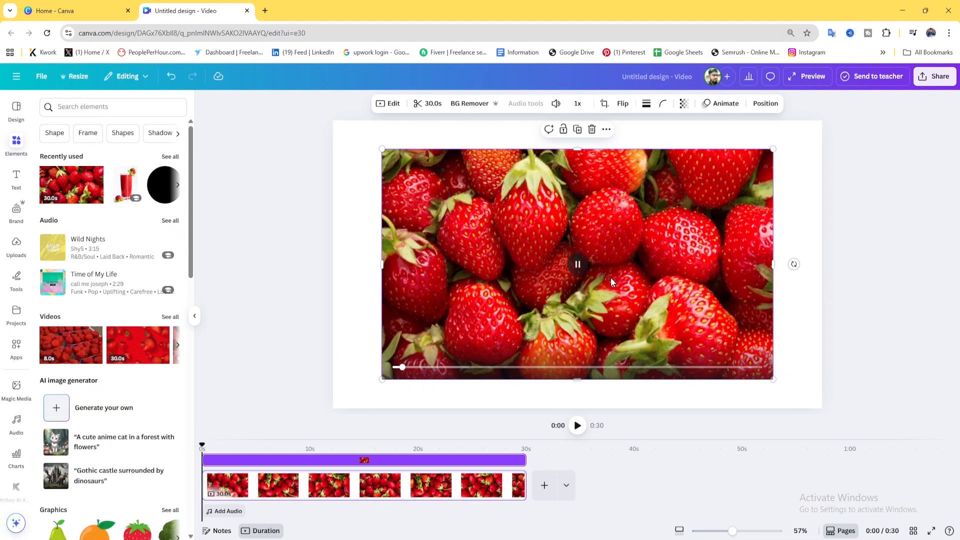
# Reposition and enlarge the strawberry video so that it fills the whole page
pyautogui.moveTo(642, 316); pyautogui.dragTo(595, 292)
pyautogui.moveTo(724, 351); pyautogui.dragTo(829, 402)
pyautogui.rightClick(616, 259)
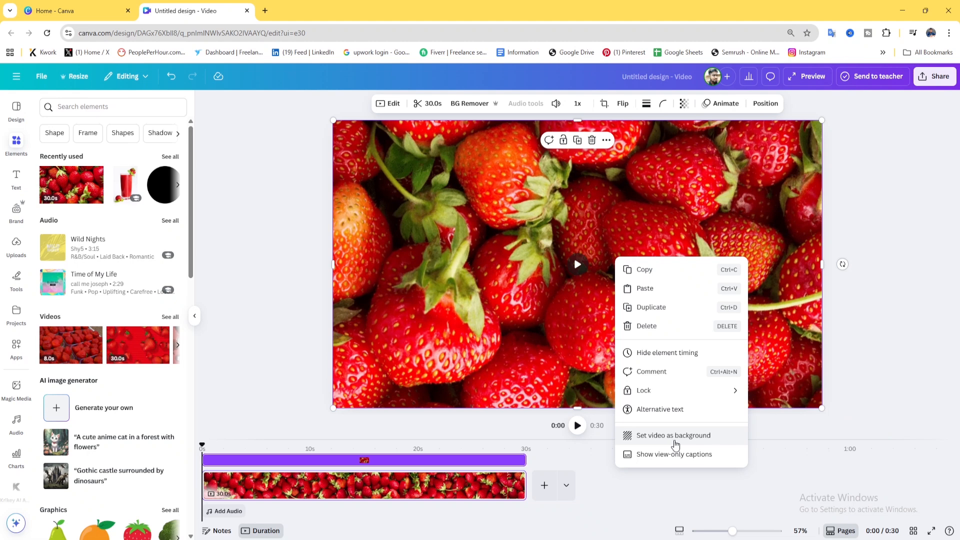
pyautogui.click(899, 327)
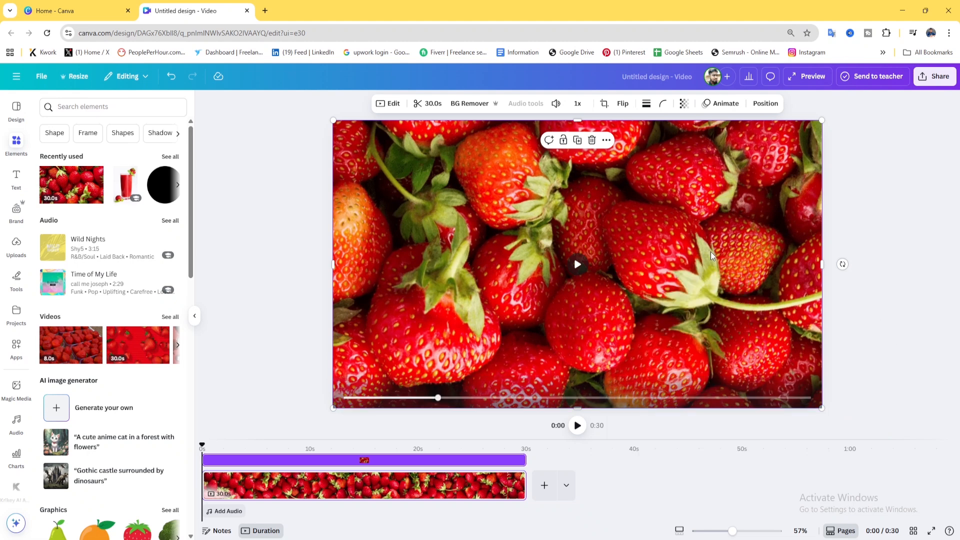
pyautogui.moveTo(745, 277)
pyautogui.mouseDown()
pyautogui.moveTo(712, 257)
pyautogui.moveTo(743, 279)
pyautogui.mouseUp()
pyautogui.click(865, 338)
# Trim the end of the strawberry clip on the timeline to 18.9 seconds
pyautogui.click(740, 336)
pyautogui.moveTo(521, 492); pyautogui.dragTo(406, 493)
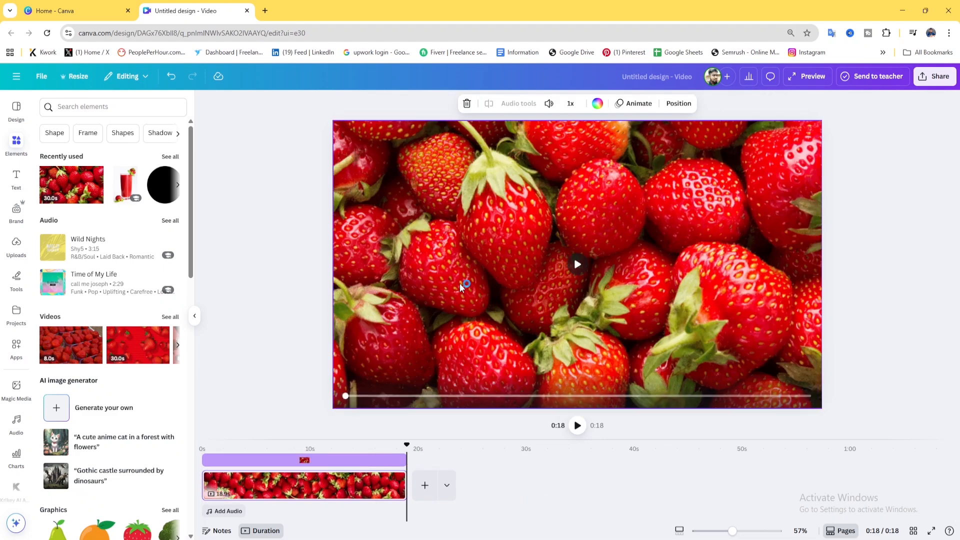
pyautogui.click(462, 287)
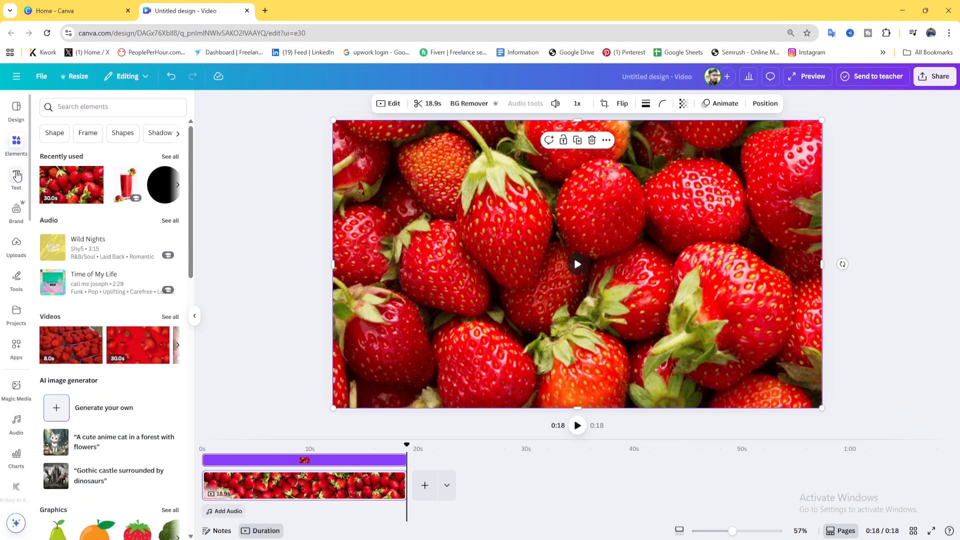
# Add a heading to the page and replace its text with "Fresh" copied from the Notepad note
pyautogui.click(16, 178)
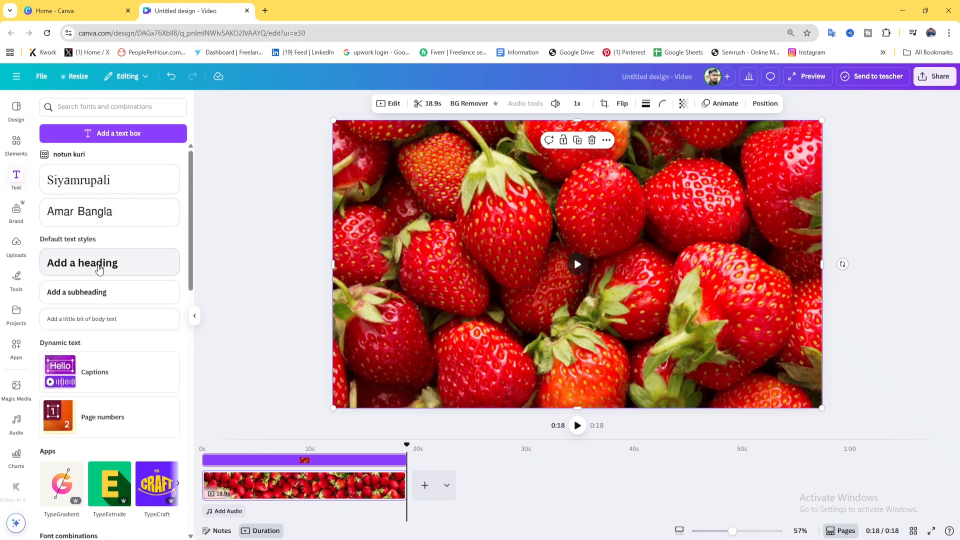
pyautogui.click(98, 268)
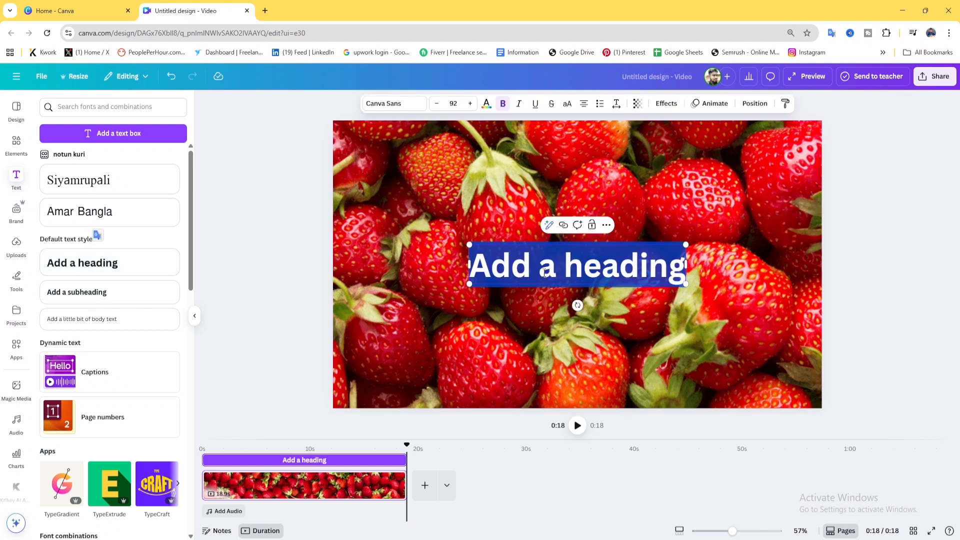
pyautogui.hotkey('alt', 'Tab')
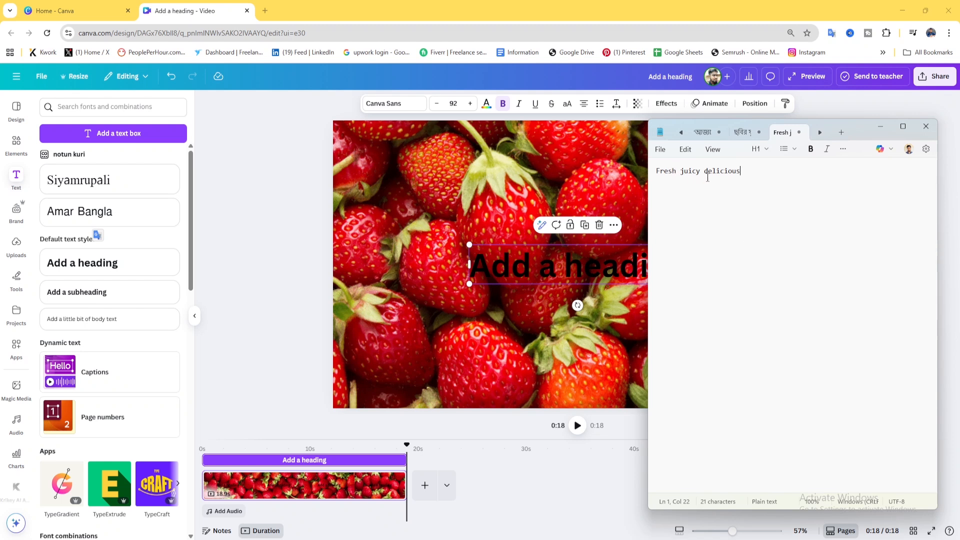
pyautogui.moveTo(677, 172); pyautogui.dragTo(657, 174)
pyautogui.click(762, 172)
pyautogui.moveTo(677, 170); pyautogui.dragTo(656, 171)
pyautogui.hotkey('ctrl', 'c')
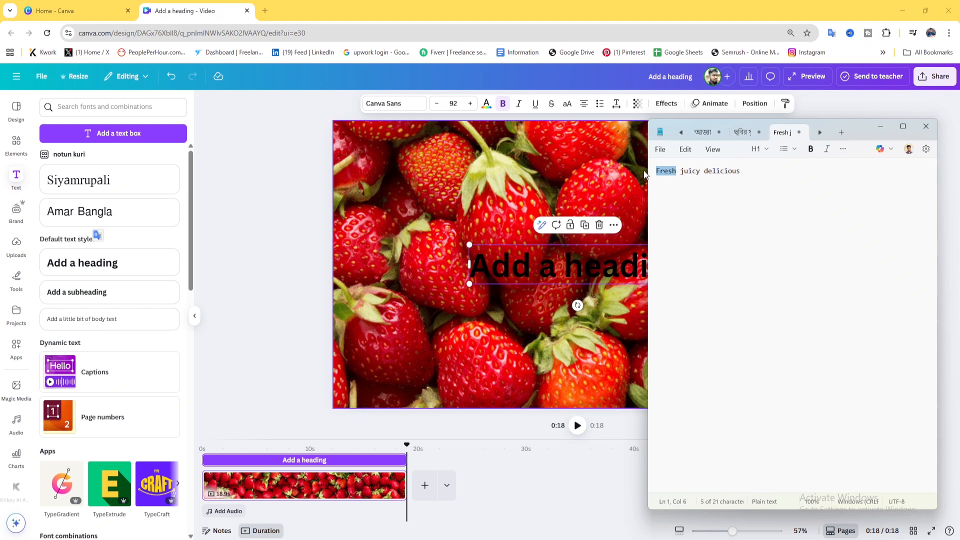
pyautogui.hotkey('alt', 'Tab')
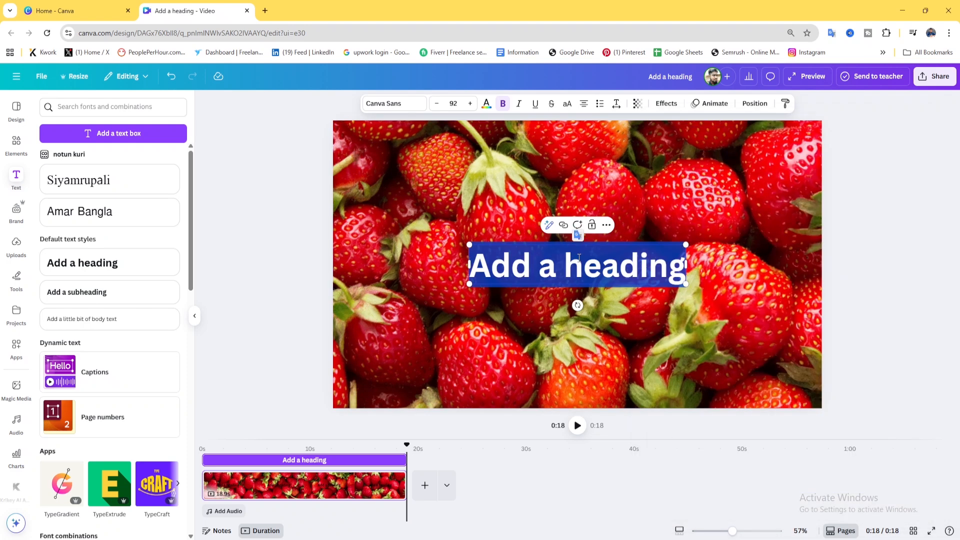
pyautogui.hotkey('ctrl', 'v')
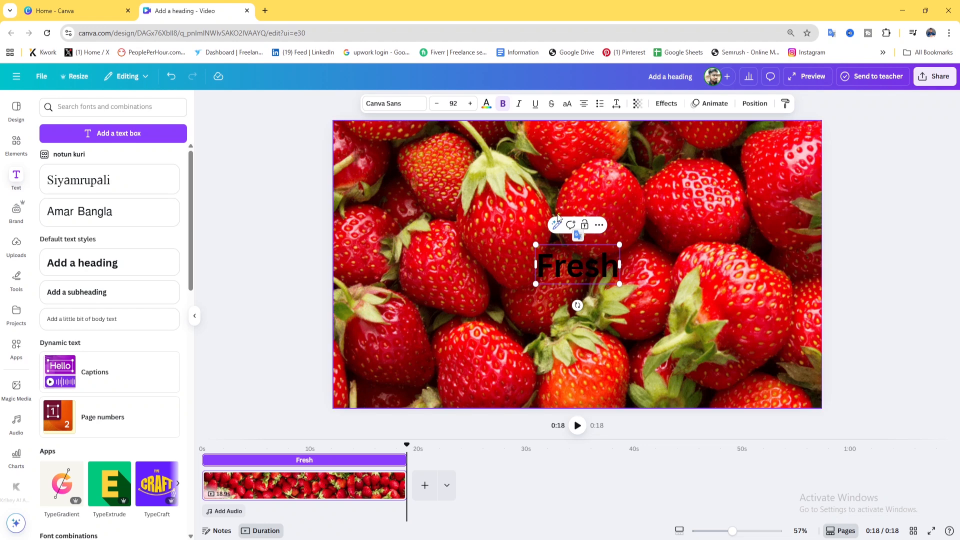
# Move the "Fresh" text to the upper middle of the page and place two duplicates staggered below it
pyautogui.click(854, 304)
pyautogui.moveTo(605, 277); pyautogui.dragTo(534, 242)
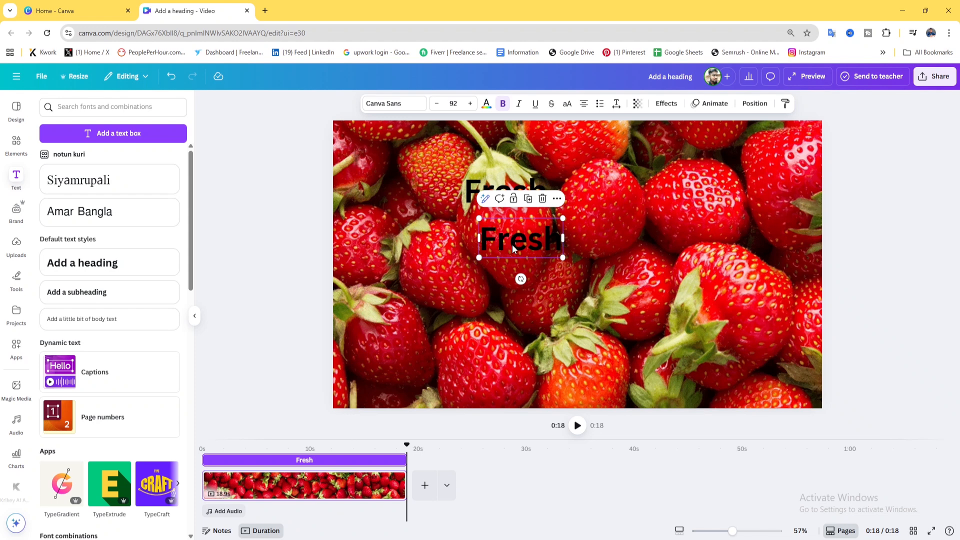
pyautogui.keyDown('alt'); pyautogui.moveTo(520, 245); pyautogui.dragTo(562, 306); pyautogui.keyUp('alt')
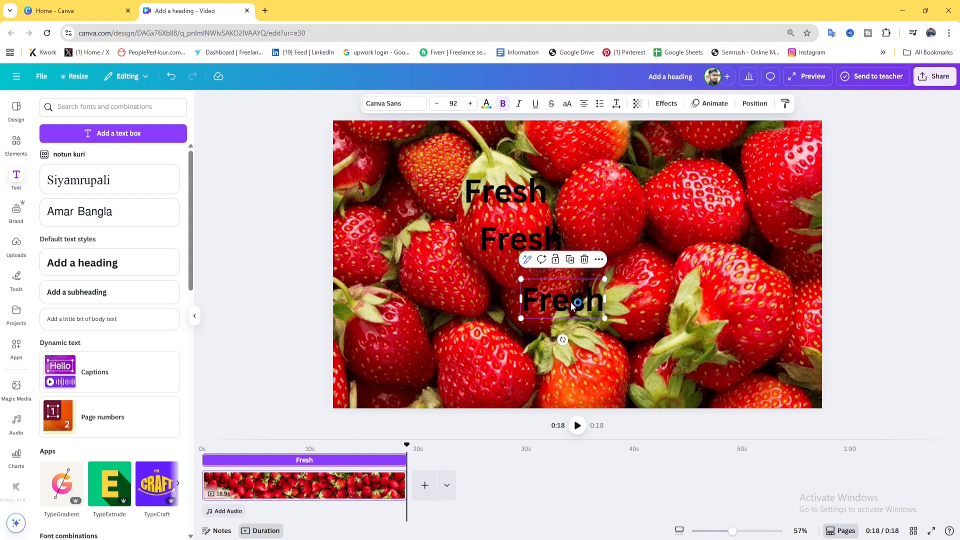
# Replace the second "Fresh" with "juicy delicious" from the Notepad note, then cut "delicious" out of it
pyautogui.hotkey('alt', 'Tab')
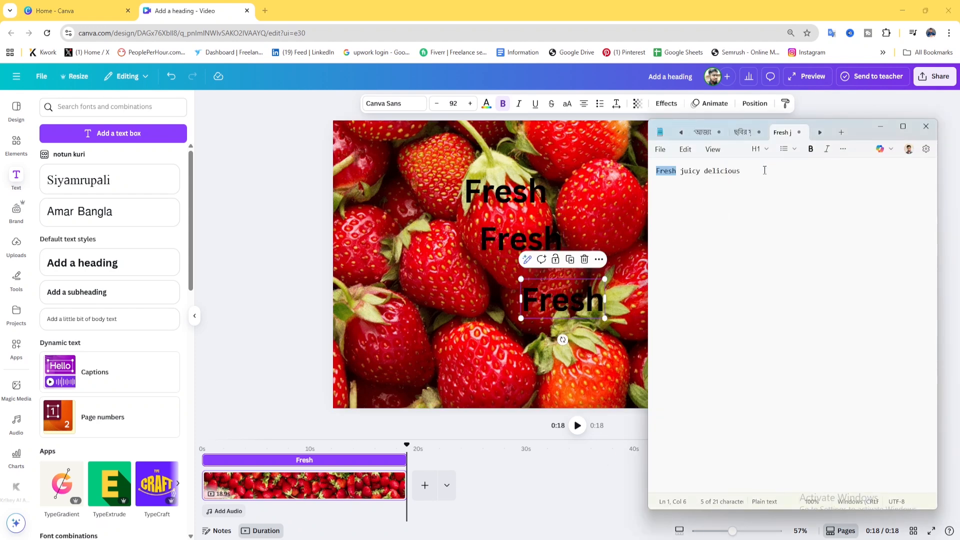
pyautogui.moveTo(764, 169); pyautogui.dragTo(687, 172)
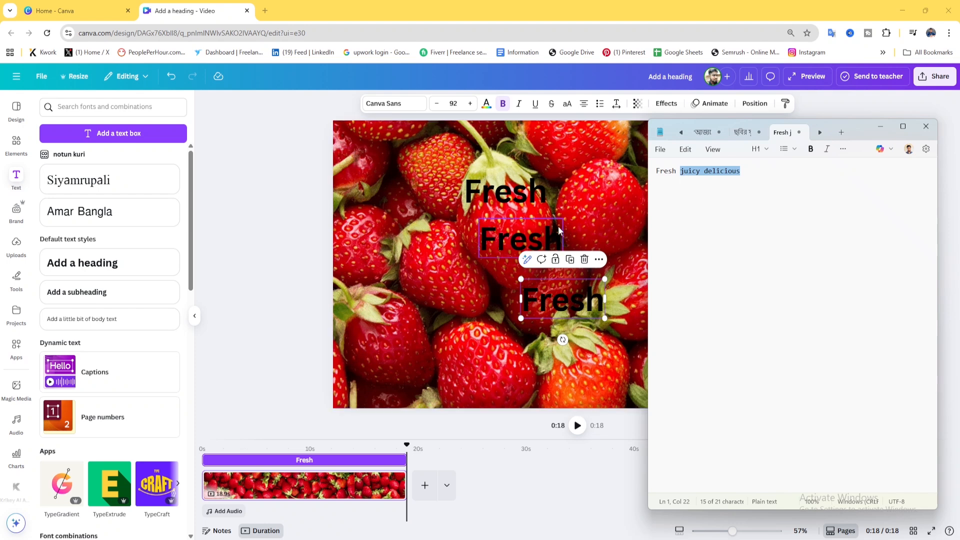
pyautogui.doubleClick(512, 232)
pyautogui.write('juicy delicious')
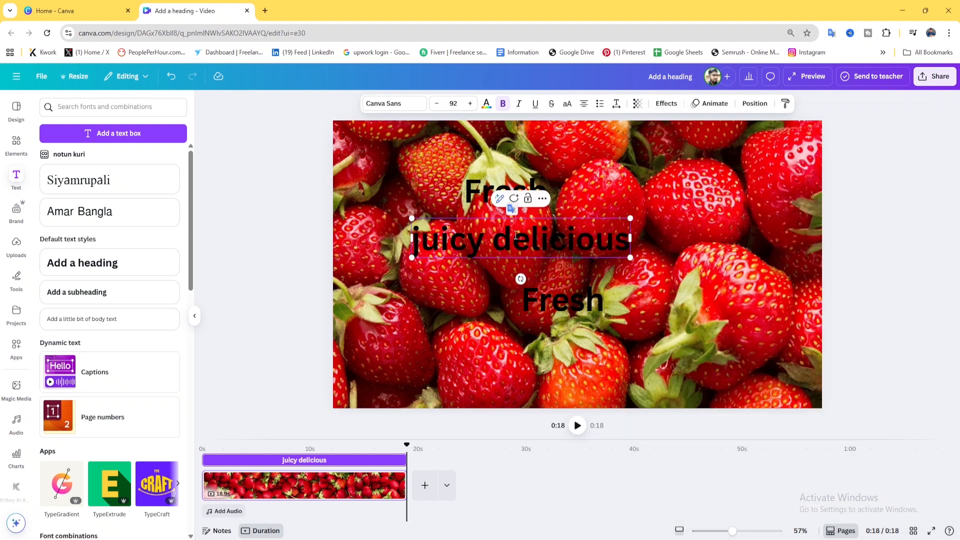
pyautogui.moveTo(494, 236); pyautogui.dragTo(627, 240)
pyautogui.hotkey('ctrl', 'x')
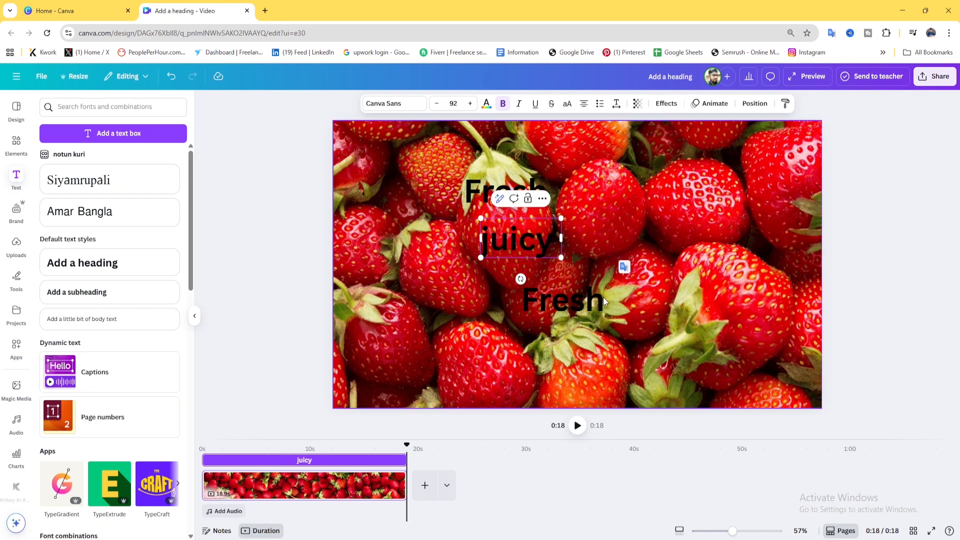
# Replace the third "Fresh" text with the cut word "delicious"
pyautogui.click(577, 305)
pyautogui.doubleClick(578, 306)
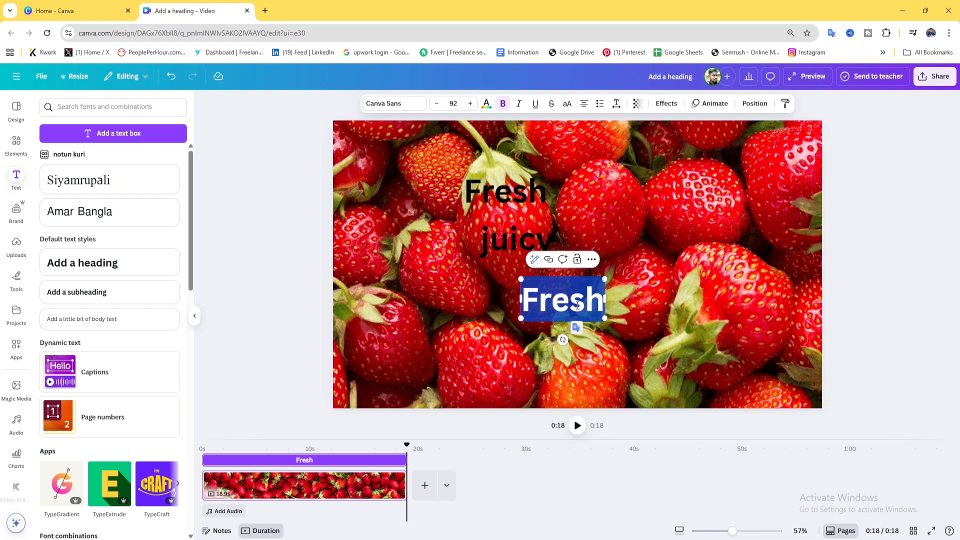
pyautogui.hotkey('ctrl', 'v')
pyautogui.click(728, 346)
# Set all three words to the Anton font in uppercase italics
pyautogui.moveTo(907, 348); pyautogui.dragTo(460, 192)
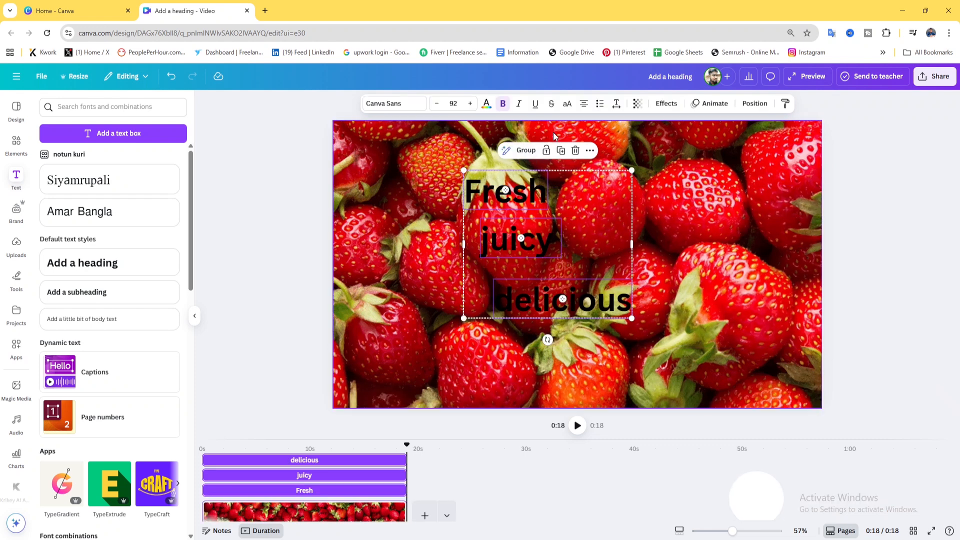
pyautogui.click(397, 103)
pyautogui.click(111, 147)
pyautogui.write('a')
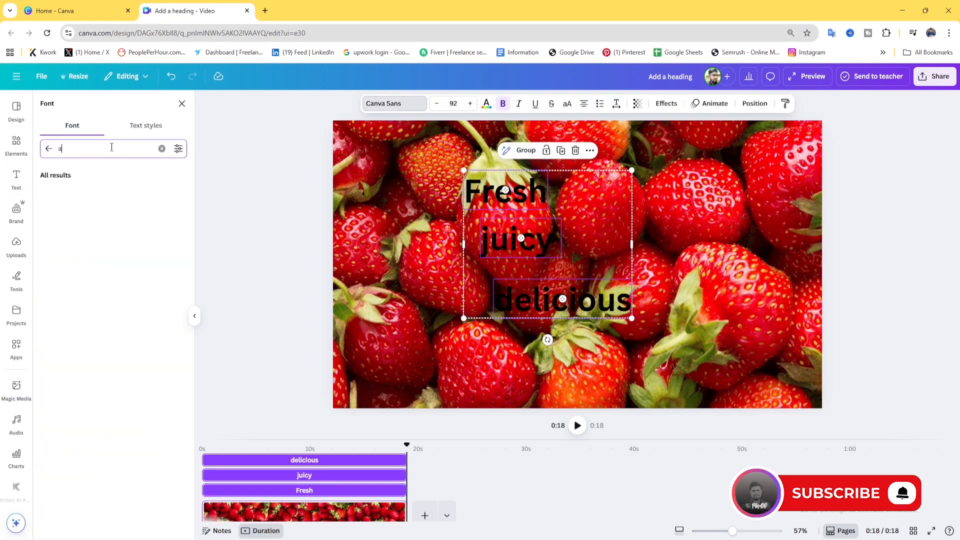
pyautogui.write('NTO')
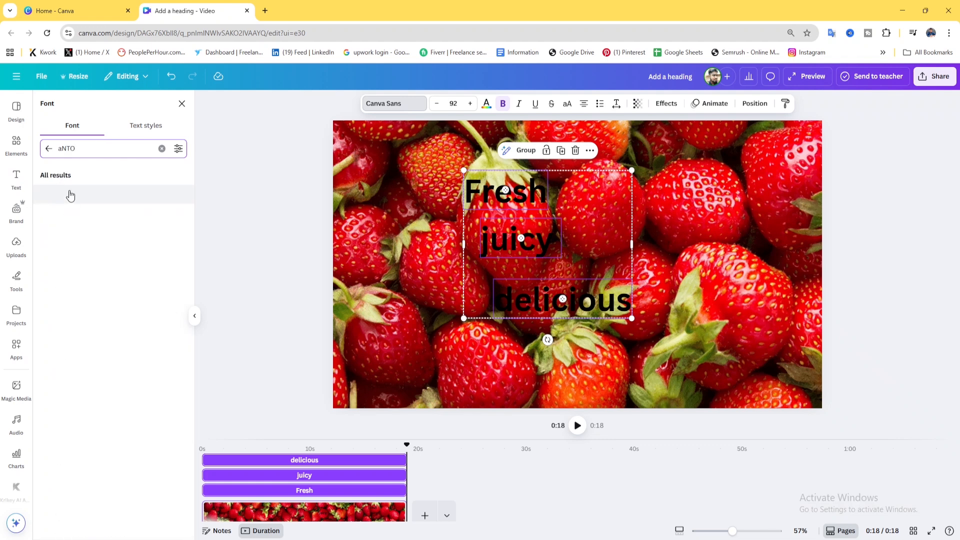
pyautogui.click(73, 196)
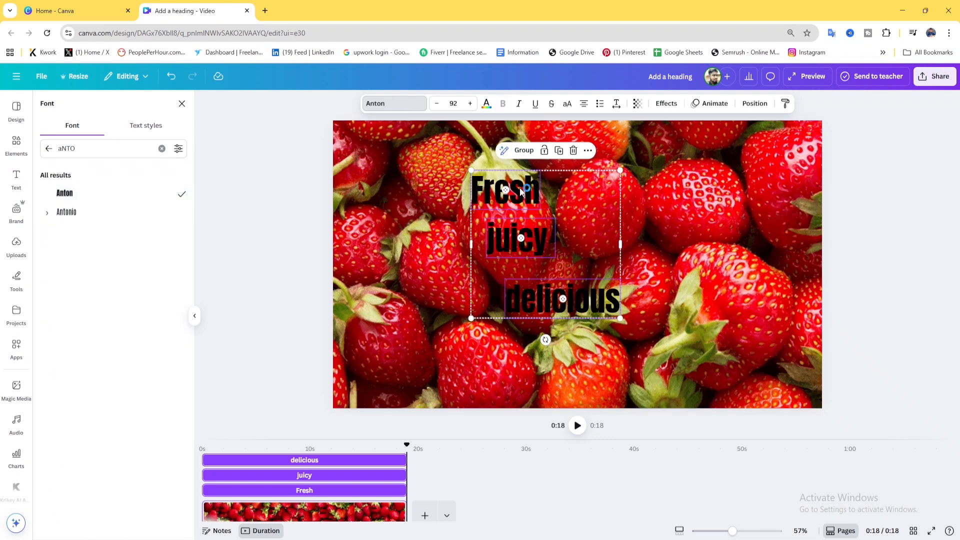
pyautogui.click(568, 104)
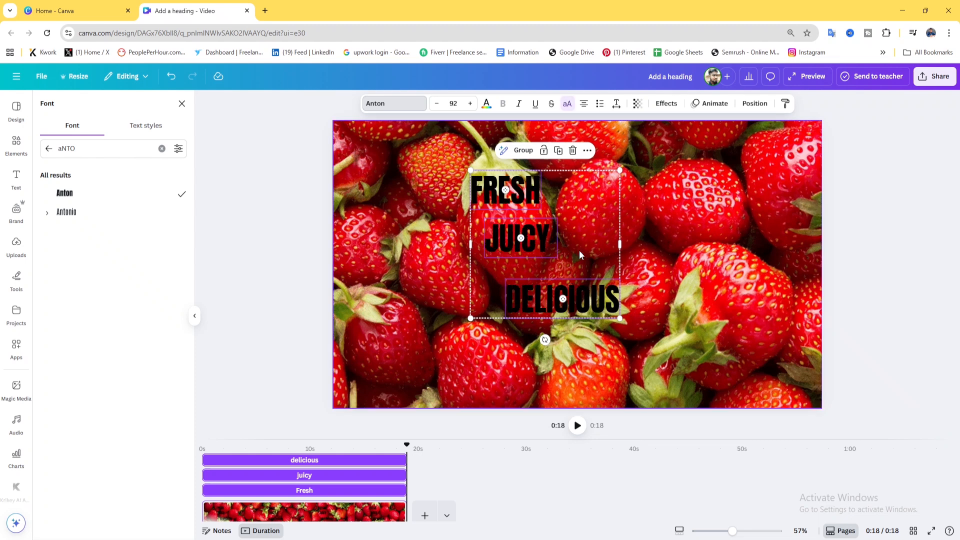
pyautogui.click(518, 105)
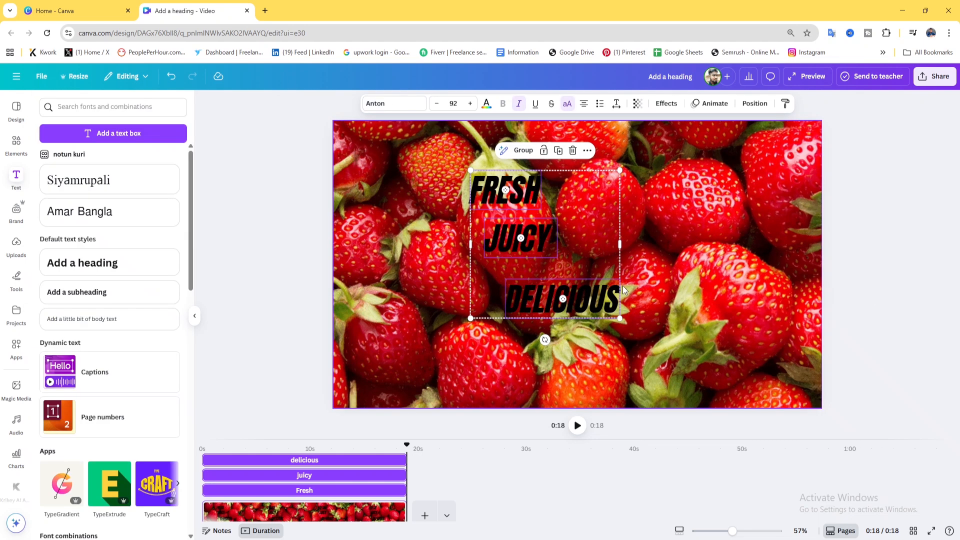
# Change the text colour of all three words to white
pyautogui.click(855, 285)
pyautogui.moveTo(866, 322); pyautogui.dragTo(425, 176)
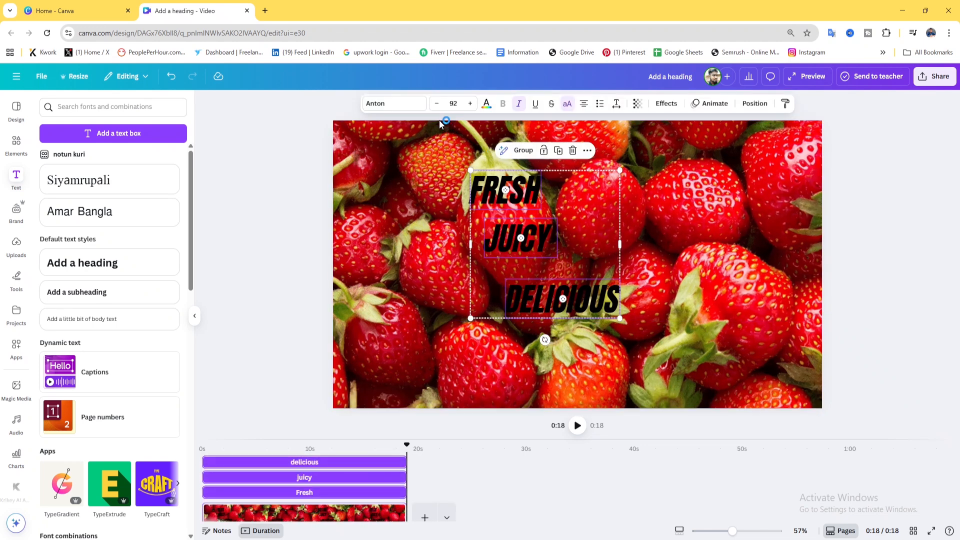
pyautogui.click(486, 104)
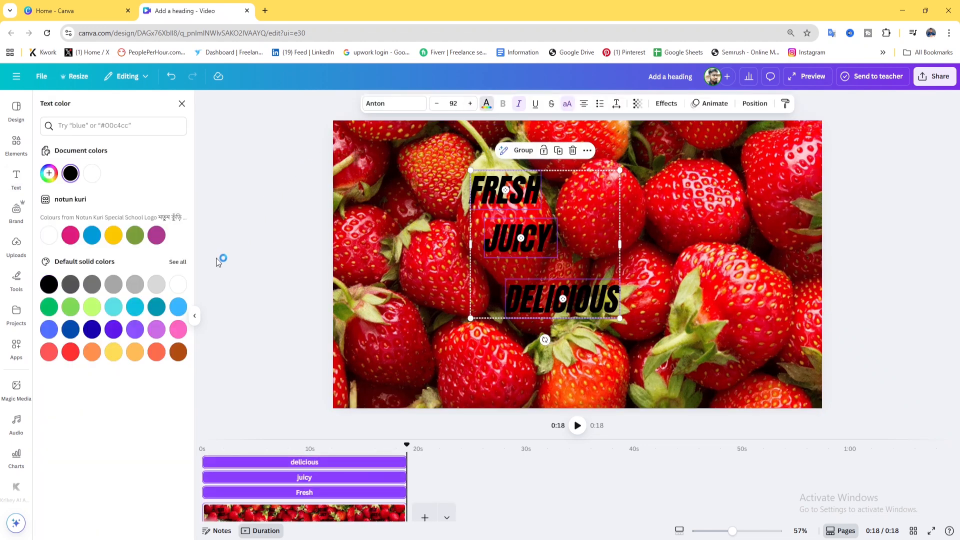
pyautogui.click(178, 285)
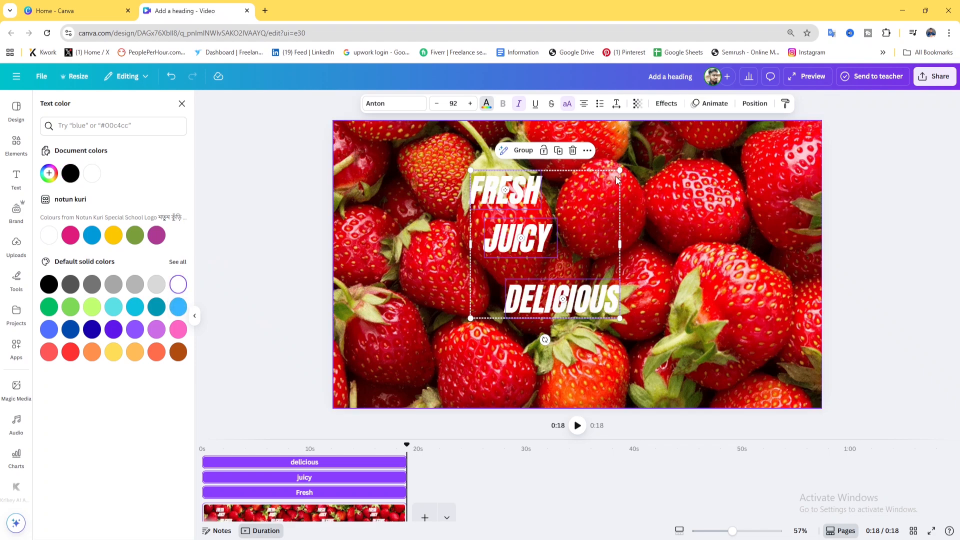
# Enlarge the three words together to font size 138 and position them around the middle of the page
pyautogui.moveTo(620, 168); pyautogui.dragTo(764, 165)
pyautogui.moveTo(631, 214); pyautogui.dragTo(605, 265)
pyautogui.click(907, 287)
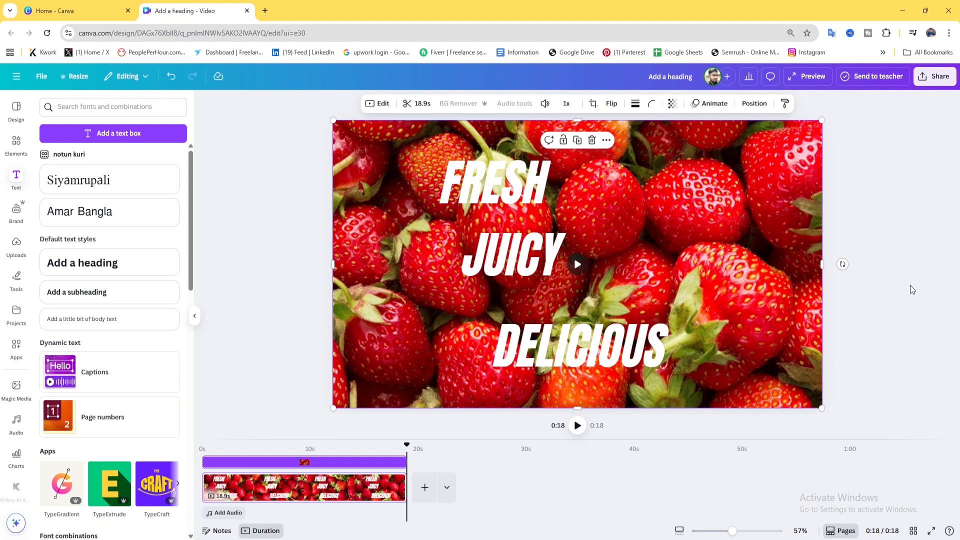
# Apply the Shadow effect to all three words with black as the shadow colour
pyautogui.moveTo(868, 370); pyautogui.dragTo(442, 172)
pyautogui.click(659, 105)
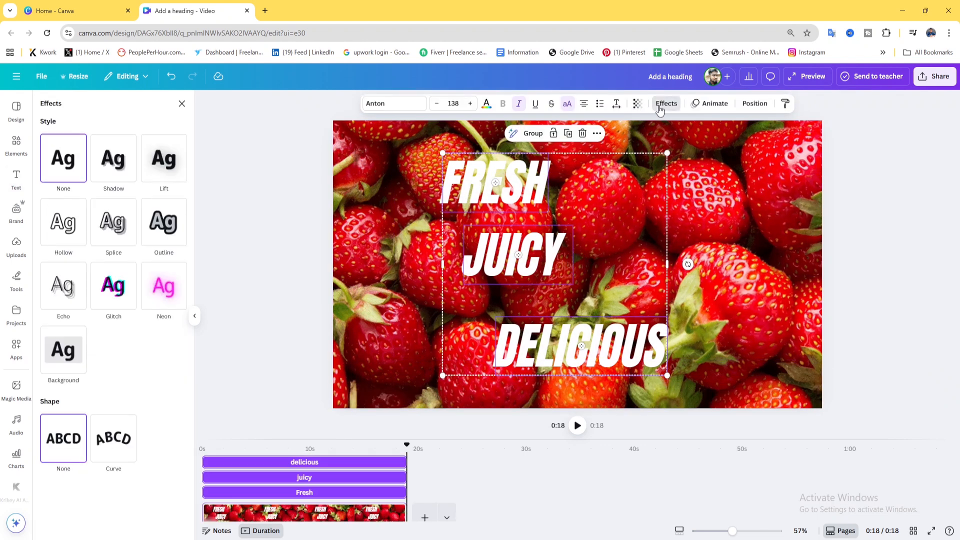
pyautogui.click(113, 181)
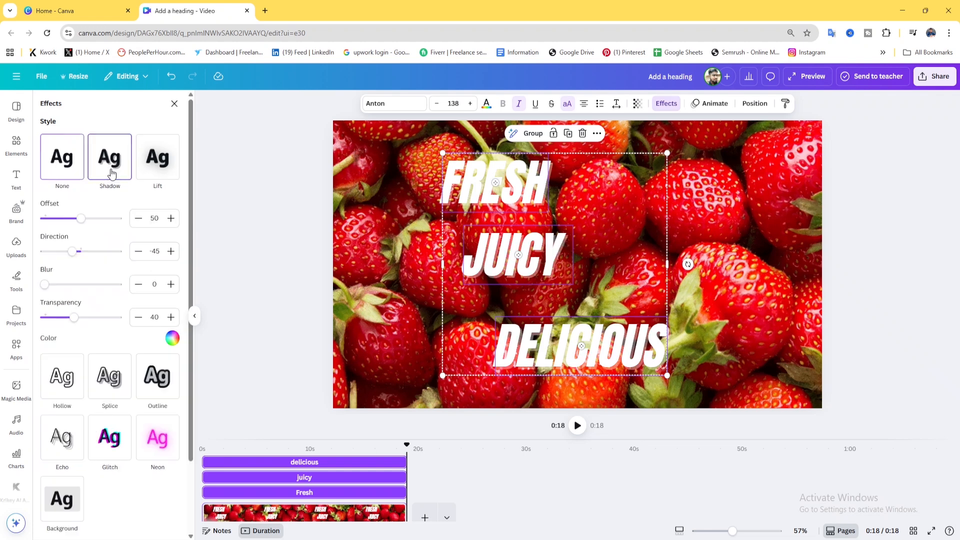
pyautogui.click(171, 338)
pyautogui.click(53, 254)
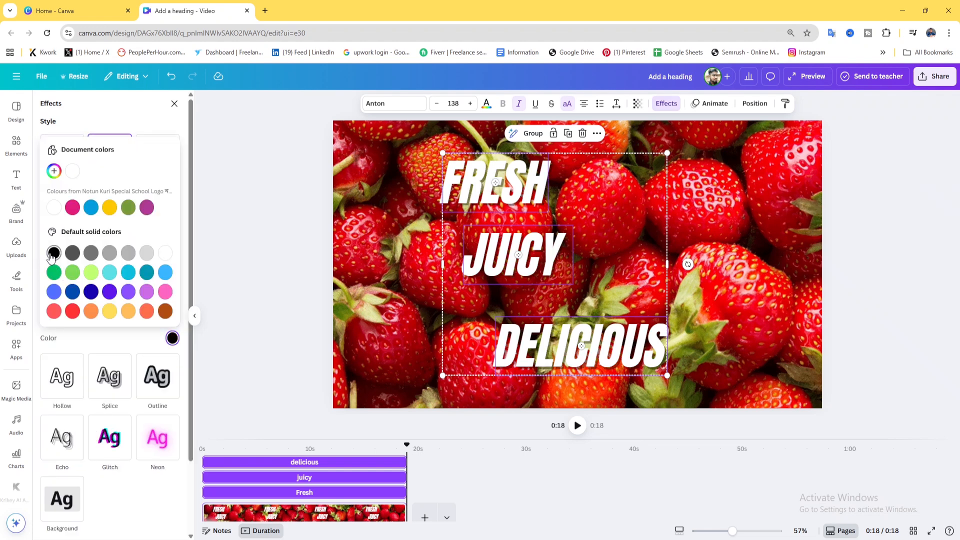
pyautogui.click(247, 323)
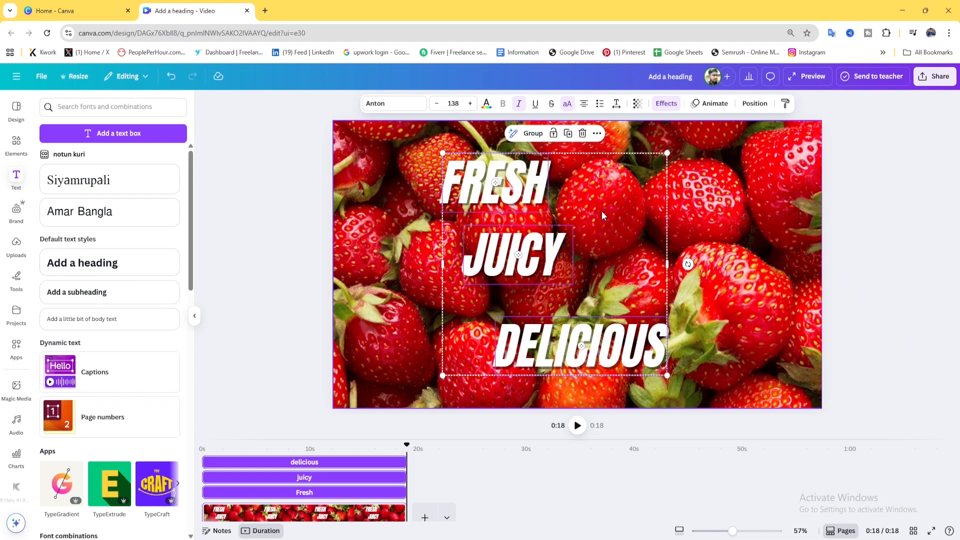
# Refine the shadow of all three words with offset 66, blur 35 and transparency 75
pyautogui.click(486, 104)
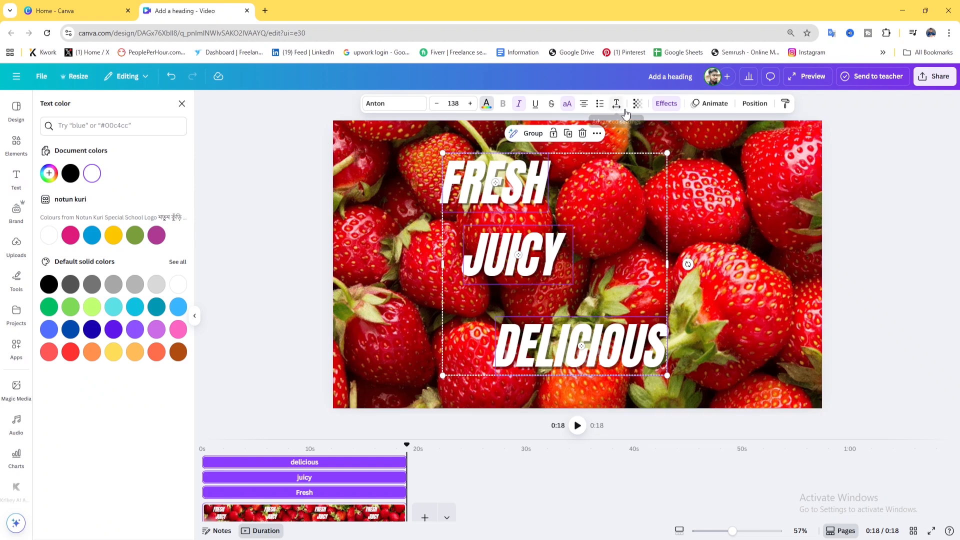
pyautogui.click(666, 104)
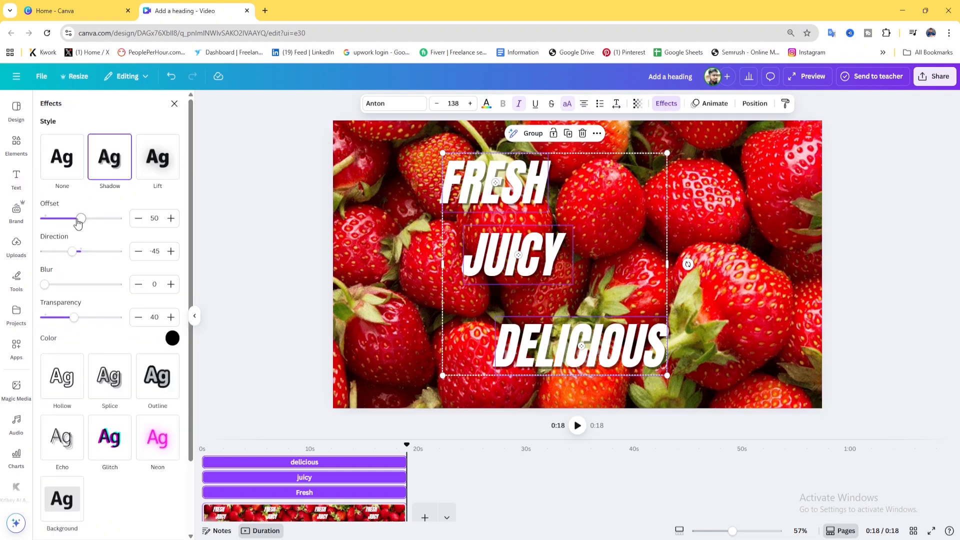
pyautogui.click(155, 218)
pyautogui.click(154, 284)
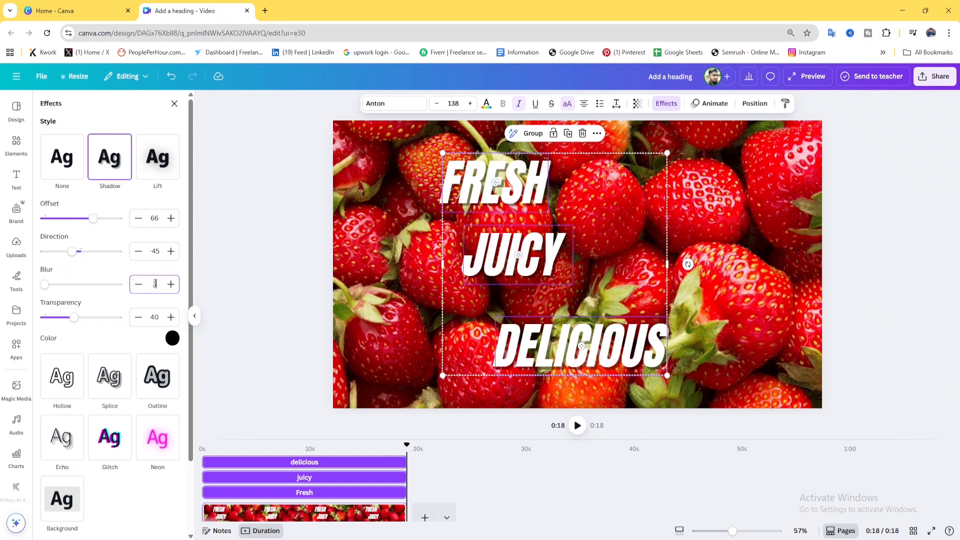
pyautogui.press('Return')
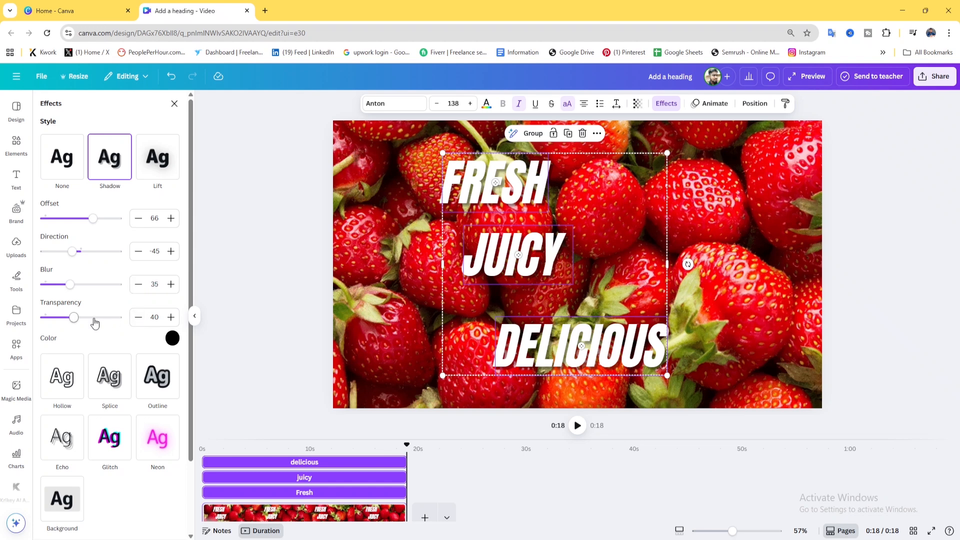
pyautogui.moveTo(74, 318); pyautogui.dragTo(103, 331)
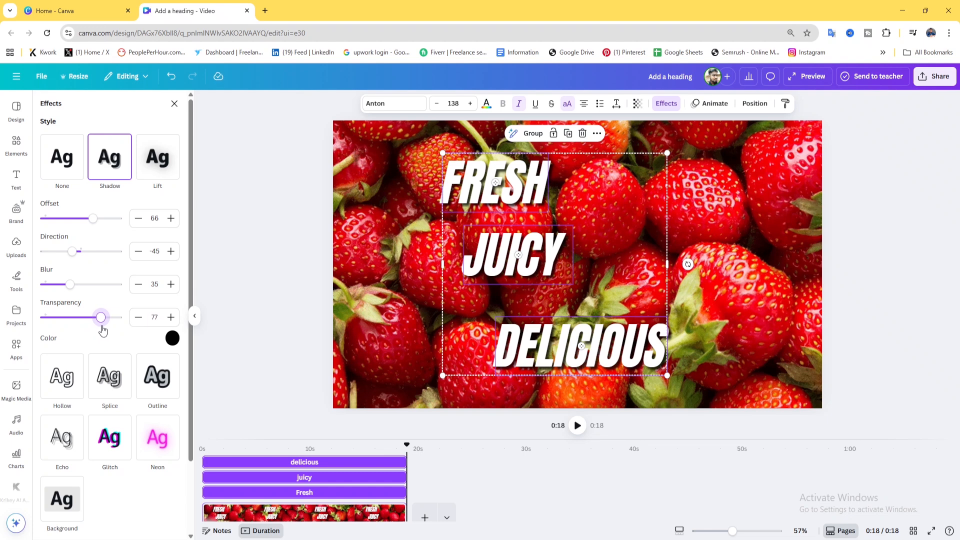
pyautogui.click(158, 320)
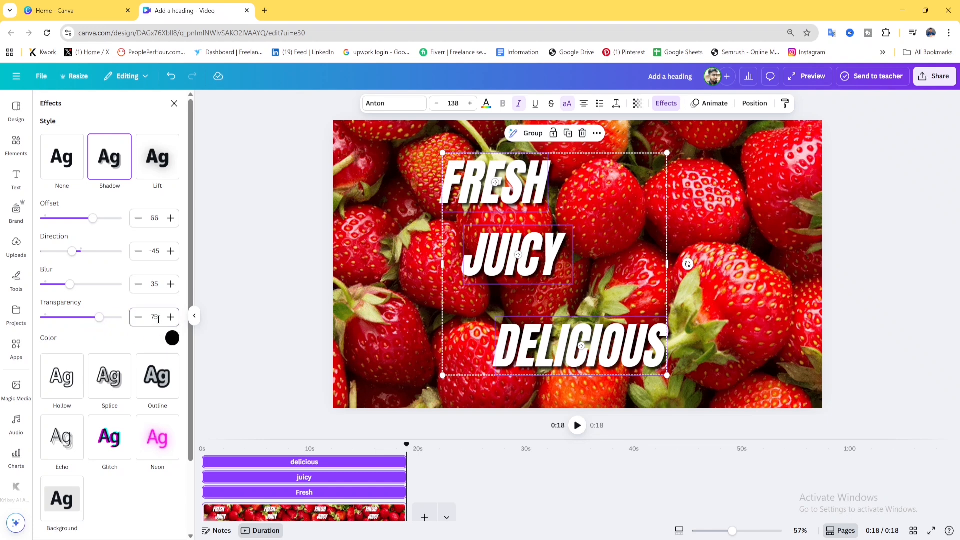
pyautogui.click(569, 229)
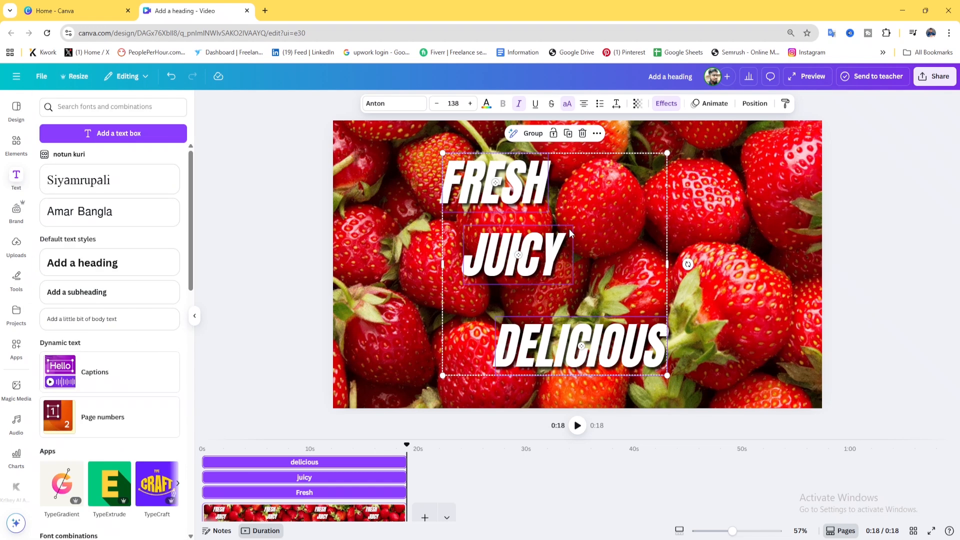
# Enlarge the word FRESH to font size 182 and shift it slightly upward
pyautogui.click(872, 252)
pyautogui.click(485, 188)
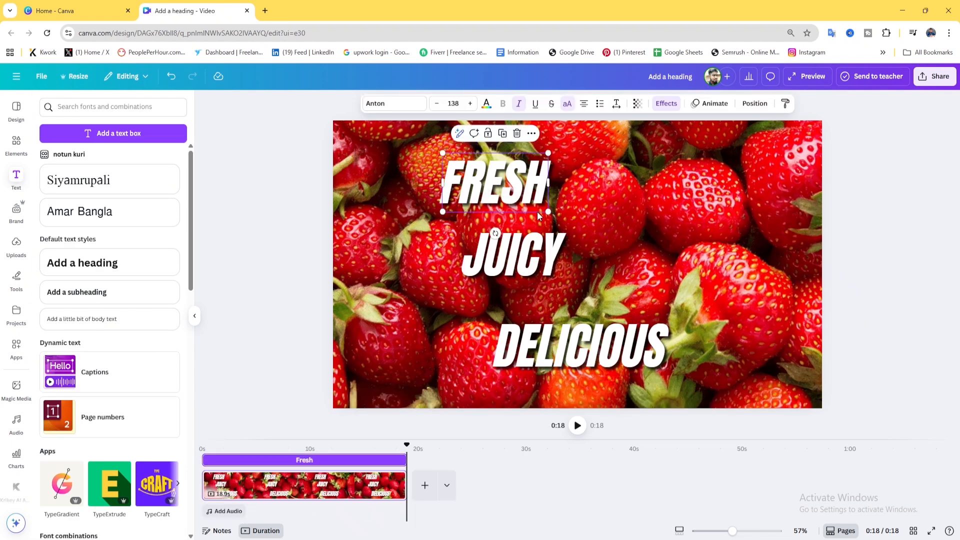
pyautogui.moveTo(546, 213); pyautogui.dragTo(581, 233)
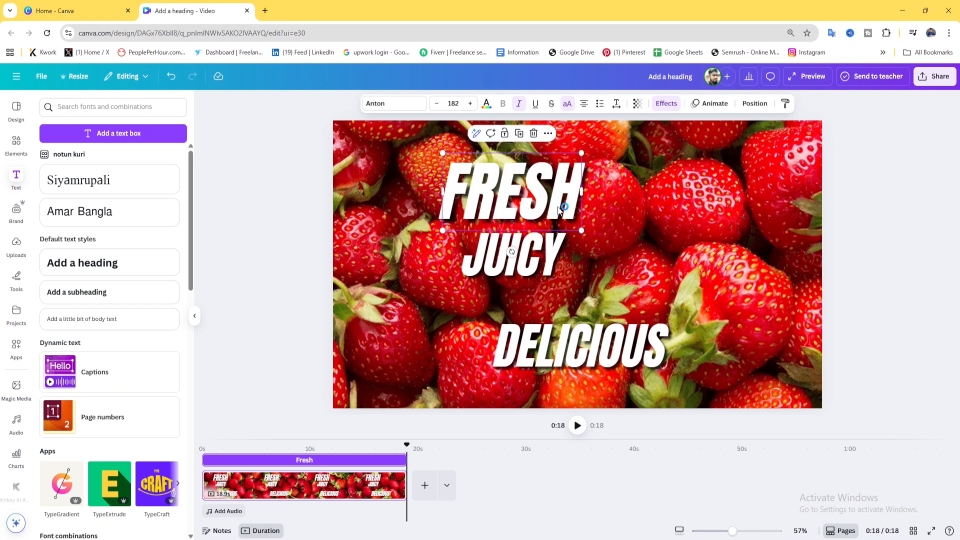
pyautogui.click(732, 255)
# Replace the smaller JUICY text with a copy of FRESH placed below it and reworded to "juicy"
pyautogui.click(550, 254)
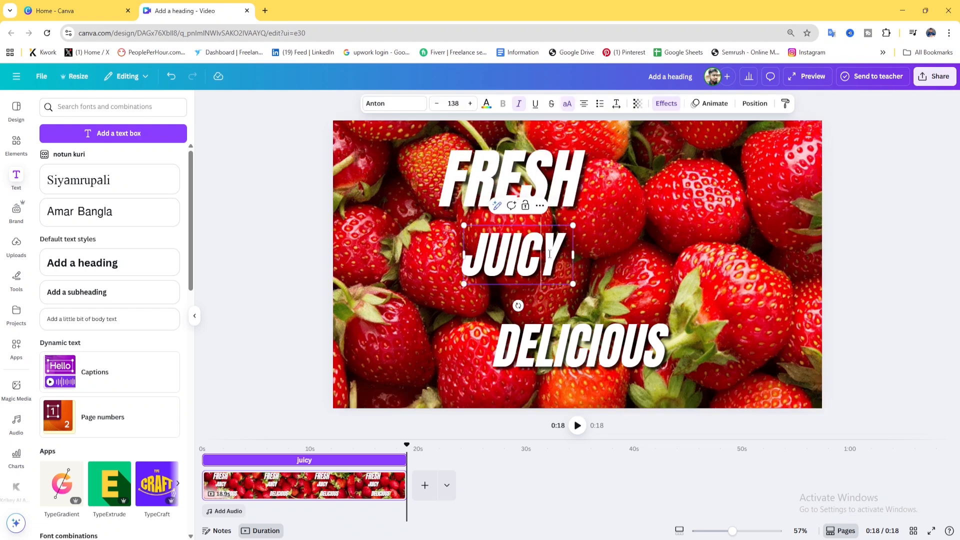
pyautogui.doubleClick(536, 256)
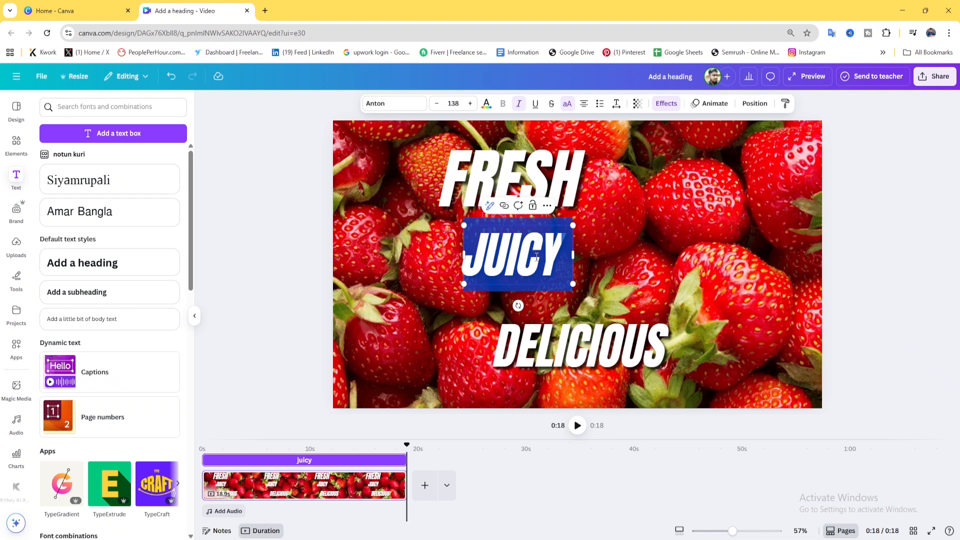
pyautogui.press('Delete')
pyautogui.click(904, 284)
pyautogui.click(550, 197)
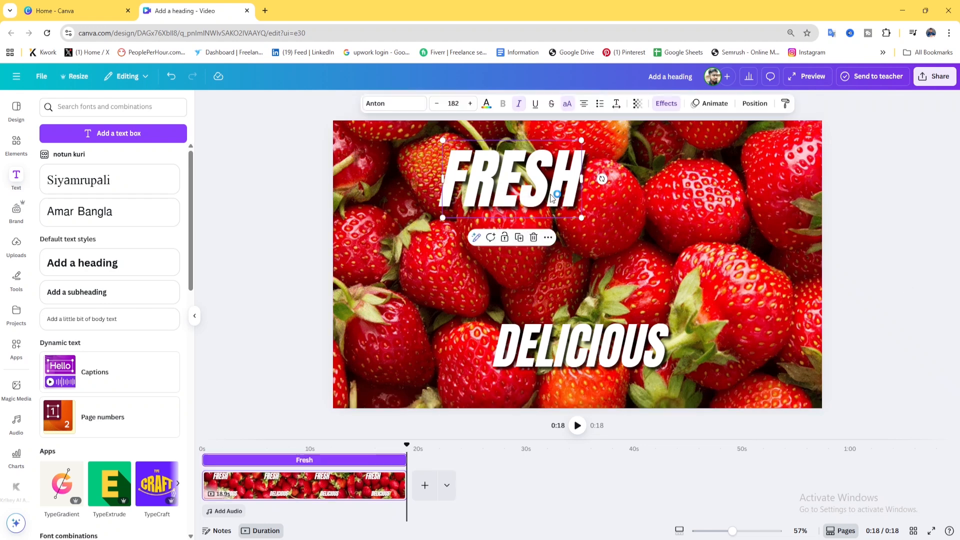
pyautogui.moveTo(551, 197); pyautogui.dragTo(561, 275)
pyautogui.doubleClick(562, 265)
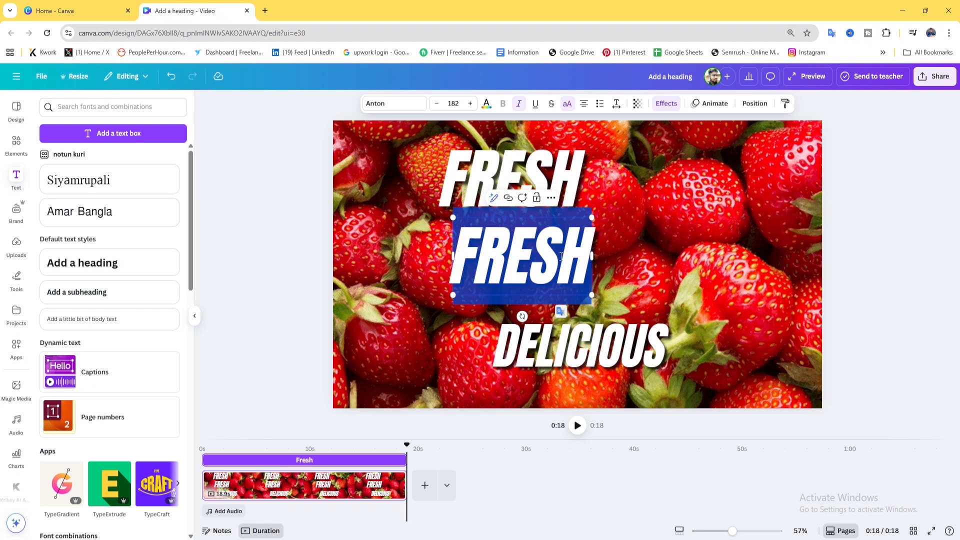
pyautogui.write('juicy')
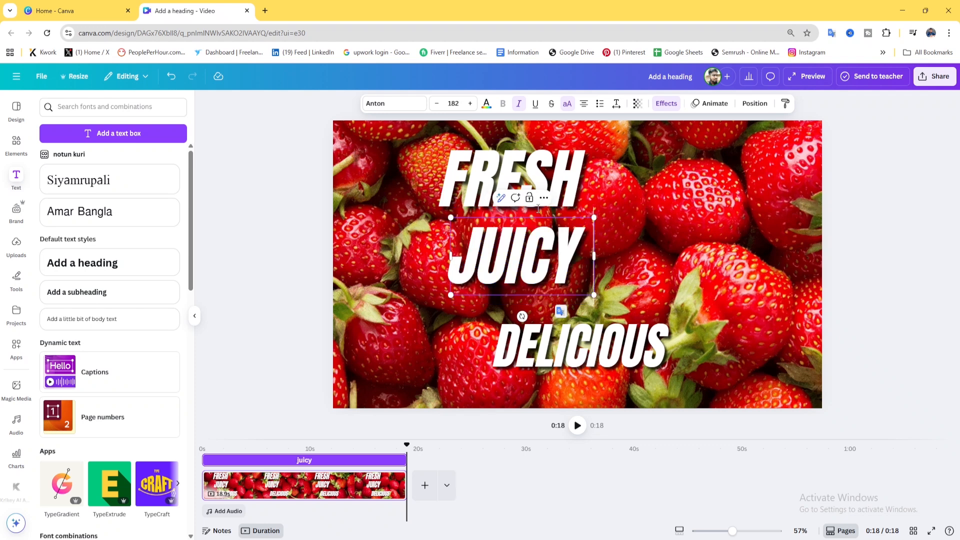
pyautogui.click(867, 296)
# Replace the smaller DELICIOUS text with a copy of JUICY carrying the word "delicious", placed below JUICY
pyautogui.click(545, 252)
pyautogui.moveTo(539, 252); pyautogui.dragTo(742, 247)
pyautogui.click(605, 345)
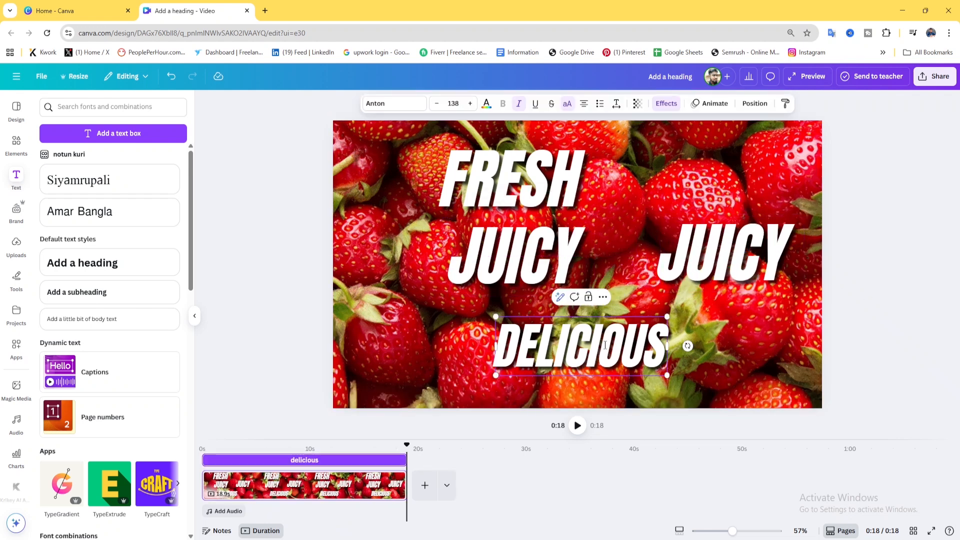
pyautogui.doubleClick(605, 345)
pyautogui.hotkey('ctrl', 'c')
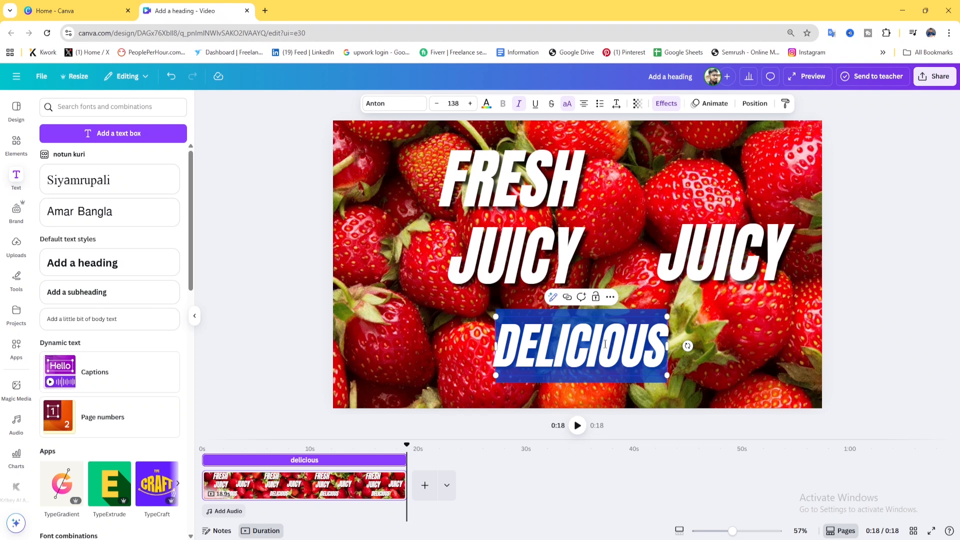
pyautogui.press('BackSpace')
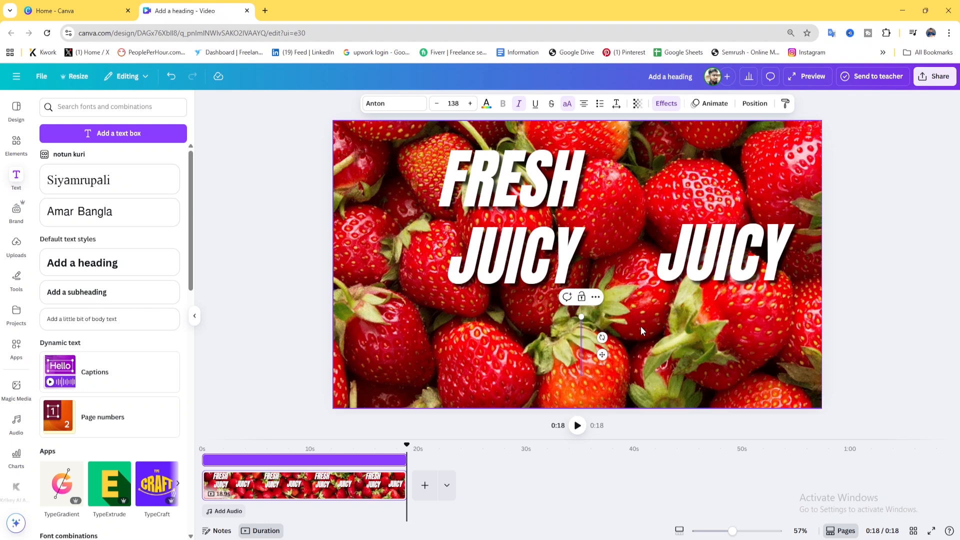
pyautogui.doubleClick(715, 268)
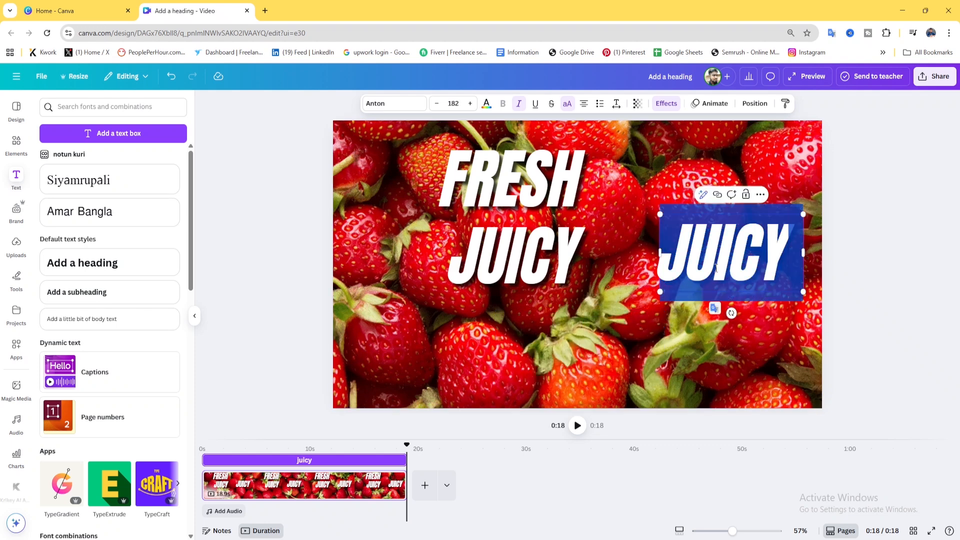
pyautogui.hotkey('ctrl', 'v')
pyautogui.moveTo(641, 298); pyautogui.dragTo(520, 314)
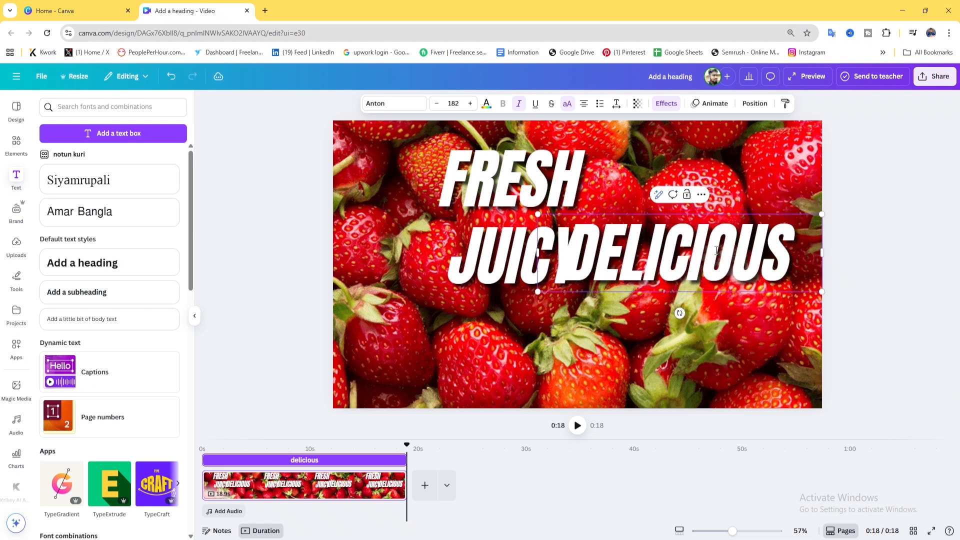
pyautogui.click(898, 286)
pyautogui.moveTo(722, 247); pyautogui.dragTo(616, 327)
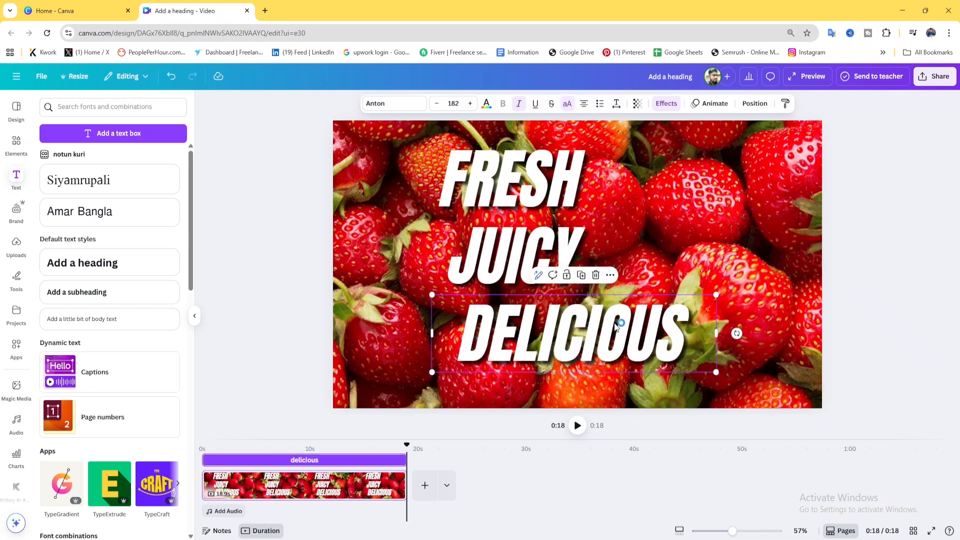
pyautogui.click(829, 323)
# Widen the FRESH text box to about the page width and tilt it slightly counterclockwise so the word slopes upward
pyautogui.click(578, 185)
pyautogui.moveTo(581, 182); pyautogui.dragTo(878, 196)
pyautogui.moveTo(762, 187); pyautogui.dragTo(848, 190)
pyautogui.moveTo(758, 179); pyautogui.dragTo(747, 180)
pyautogui.moveTo(853, 179); pyautogui.dragTo(848, 133)
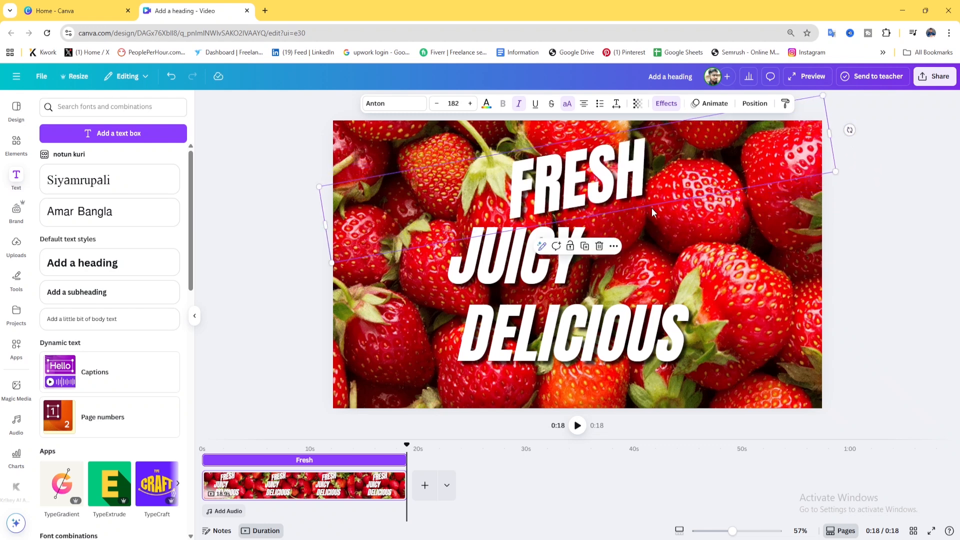
# Replace the untilted JUICY with a copy of the tilted FRESH placed below it and reworded to "Juicy"
pyautogui.click(516, 269)
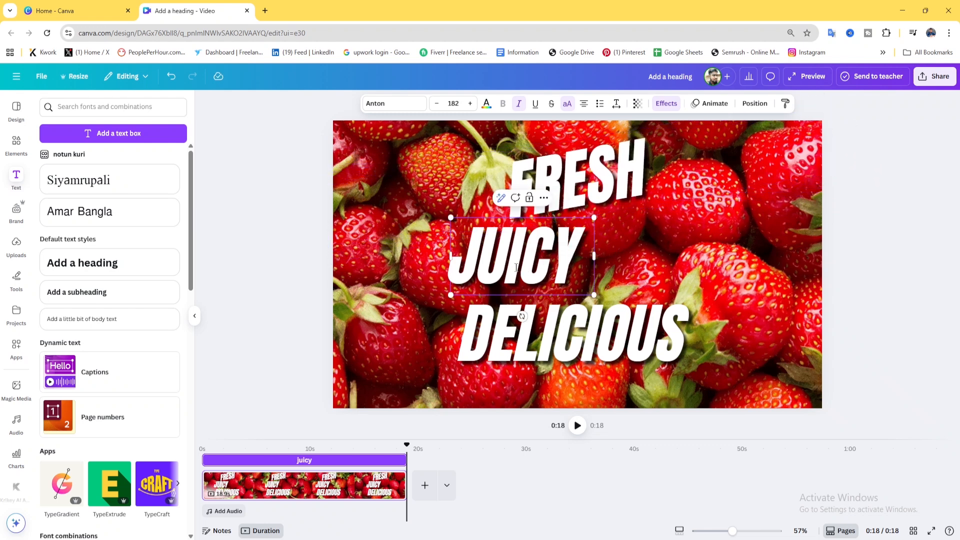
pyautogui.doubleClick(516, 267)
pyautogui.press('BackSpace')
pyautogui.click(594, 191)
pyautogui.moveTo(592, 187); pyautogui.dragTo(598, 261)
pyautogui.doubleClick(598, 261)
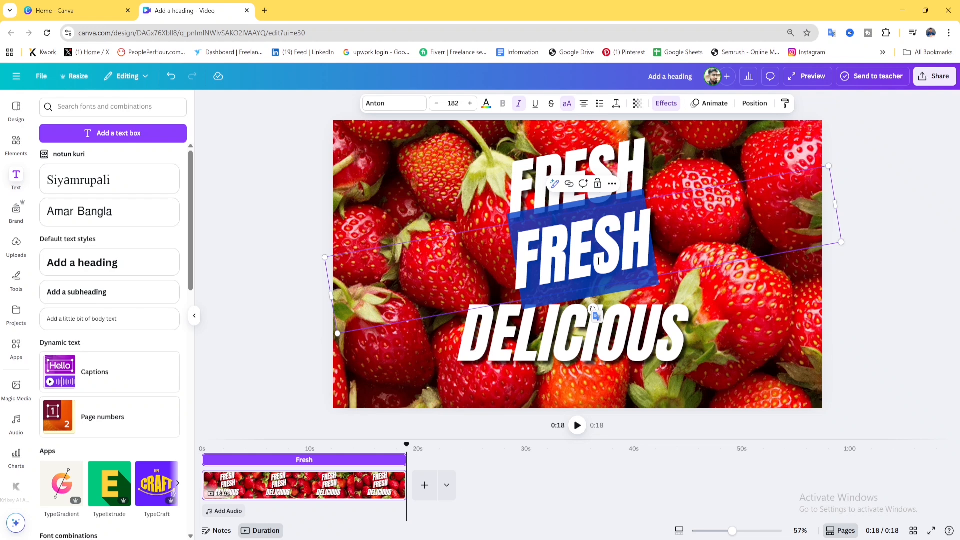
pyautogui.write('Juicy')
pyautogui.click(838, 313)
# Replace the untilted DELICIOUS with a copy of the tilted JUICY placed below it, pasting in the word "delicious"
pyautogui.click(622, 333)
pyautogui.doubleClick(640, 325)
pyautogui.hotkey('ctrl', 'c')
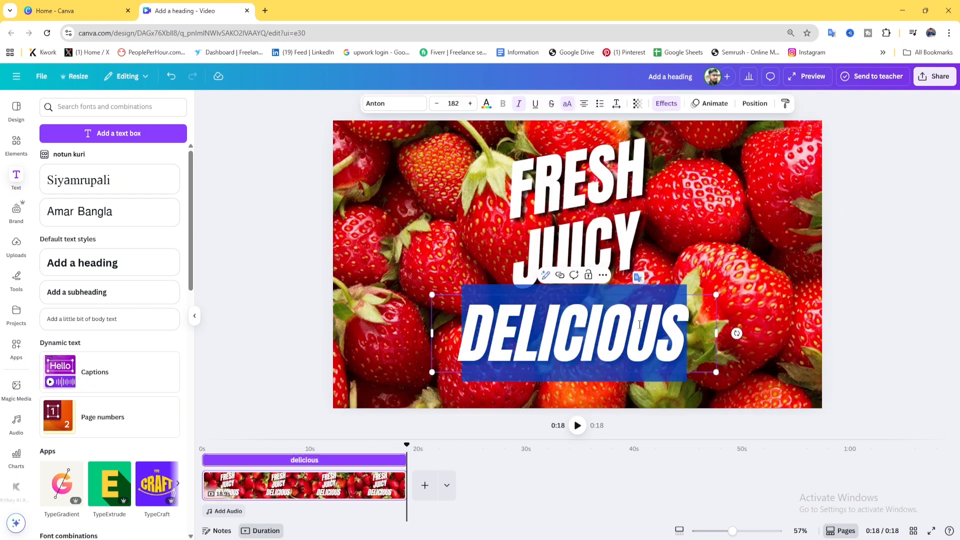
pyautogui.press('BackSpace')
pyautogui.click(638, 245)
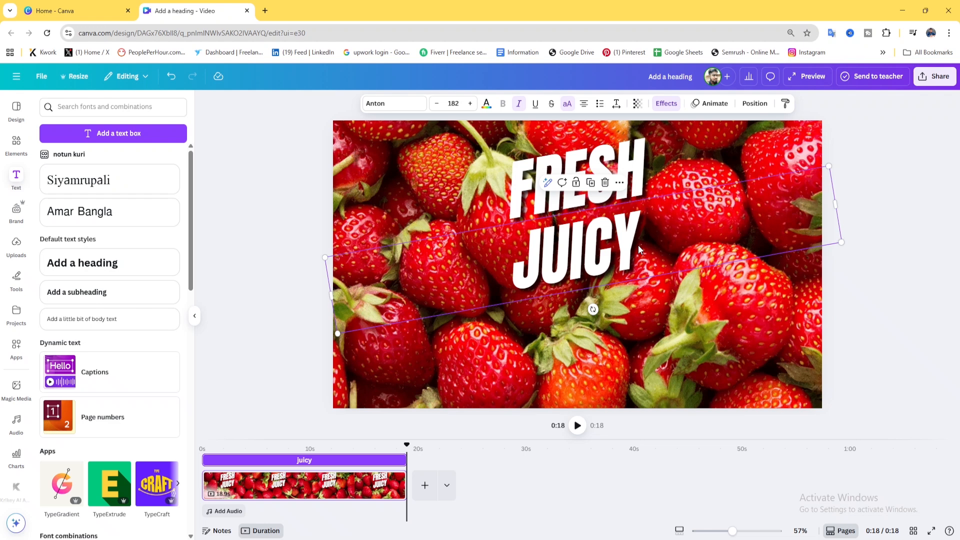
pyautogui.moveTo(638, 245); pyautogui.dragTo(643, 329)
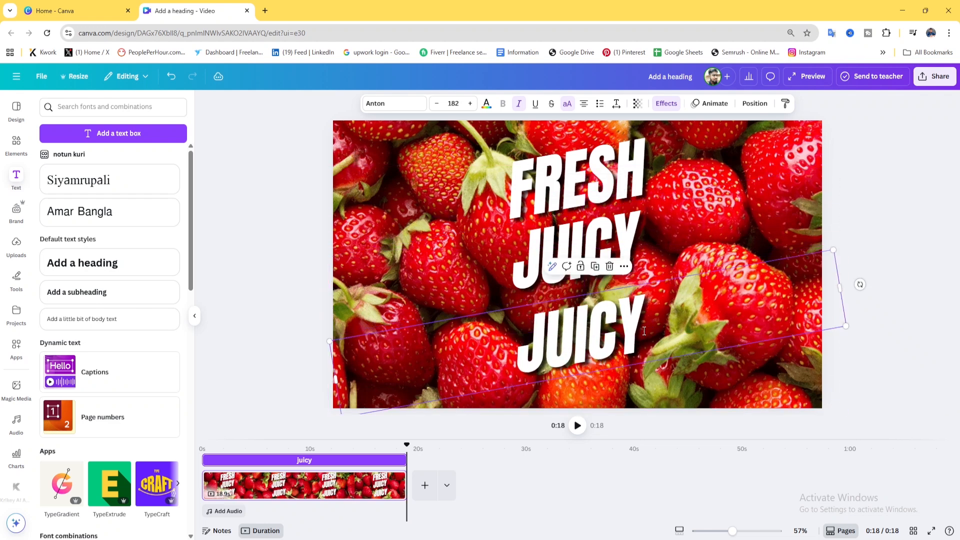
pyautogui.doubleClick(644, 331)
pyautogui.hotkey('ctrl', 'v')
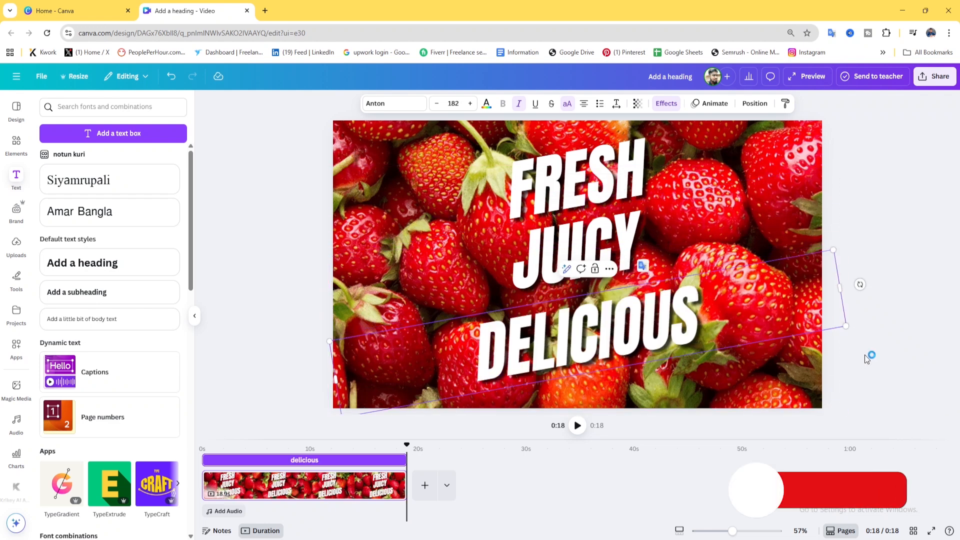
pyautogui.click(865, 358)
# Nudge FRESH slightly to the left and move JUICY and DELICIOUS up to tighten the stack of words
pyautogui.moveTo(895, 357); pyautogui.dragTo(551, 159)
pyautogui.click(881, 313)
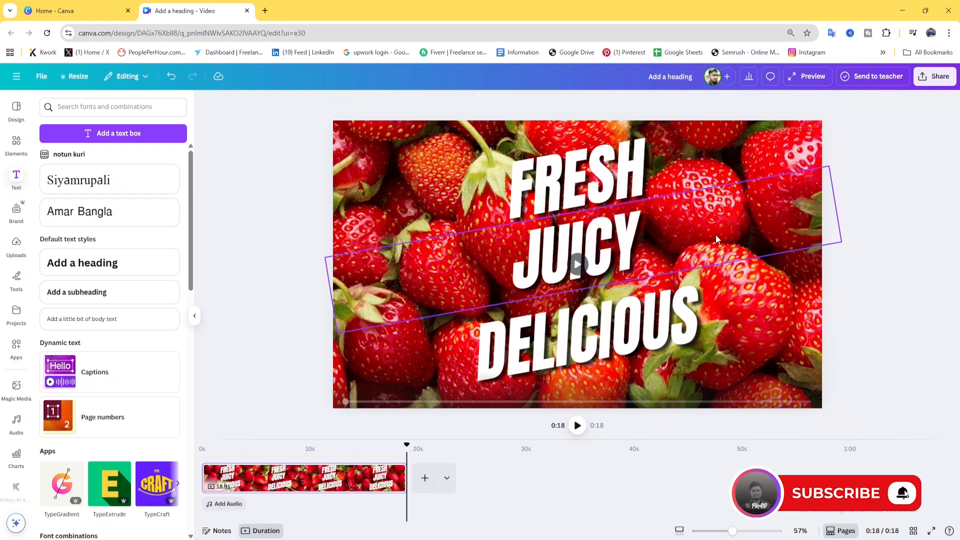
pyautogui.click(604, 186)
pyautogui.moveTo(604, 187); pyautogui.dragTo(598, 186)
pyautogui.click(651, 253)
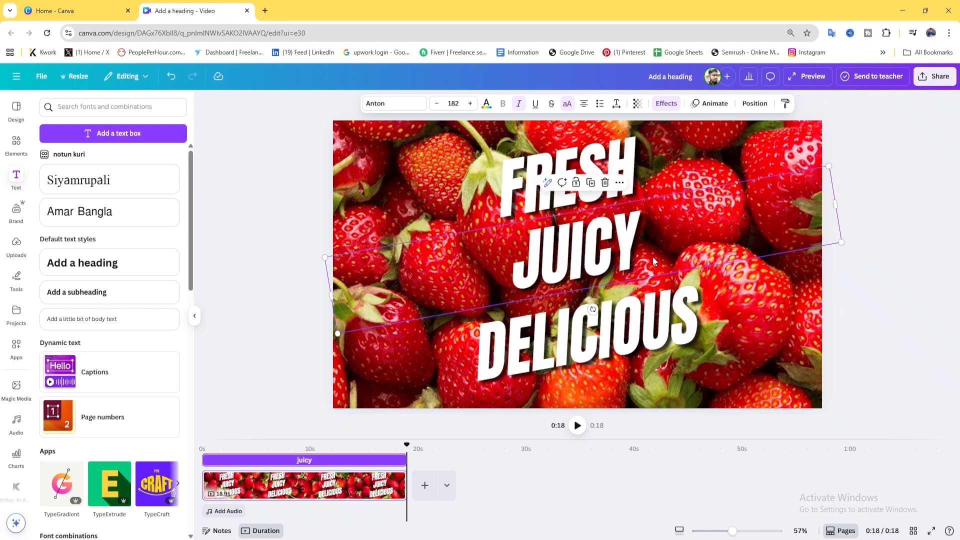
pyautogui.moveTo(666, 327); pyautogui.dragTo(663, 311)
pyautogui.click(871, 365)
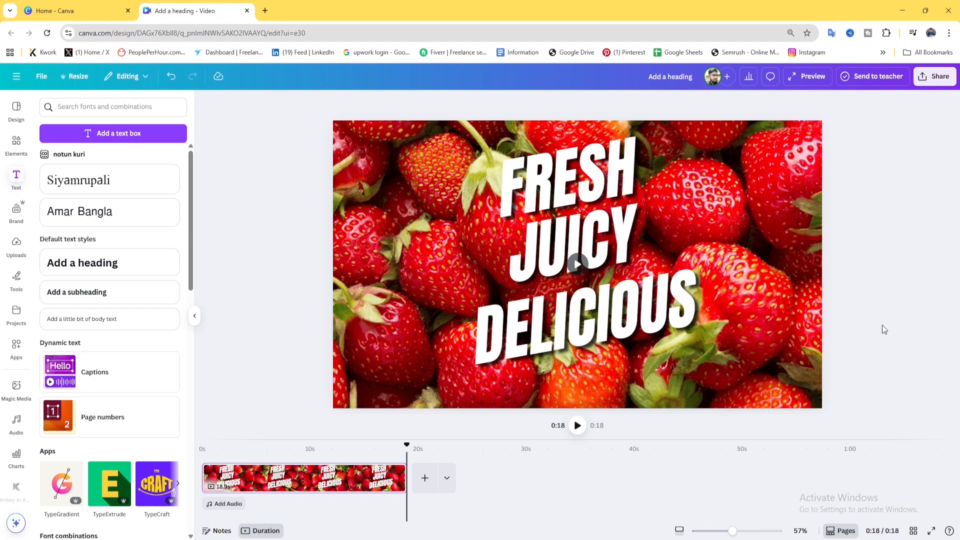
# Apply the Baseline animation to FRESH on enter with upward direction and reduce its speed
pyautogui.click(559, 195)
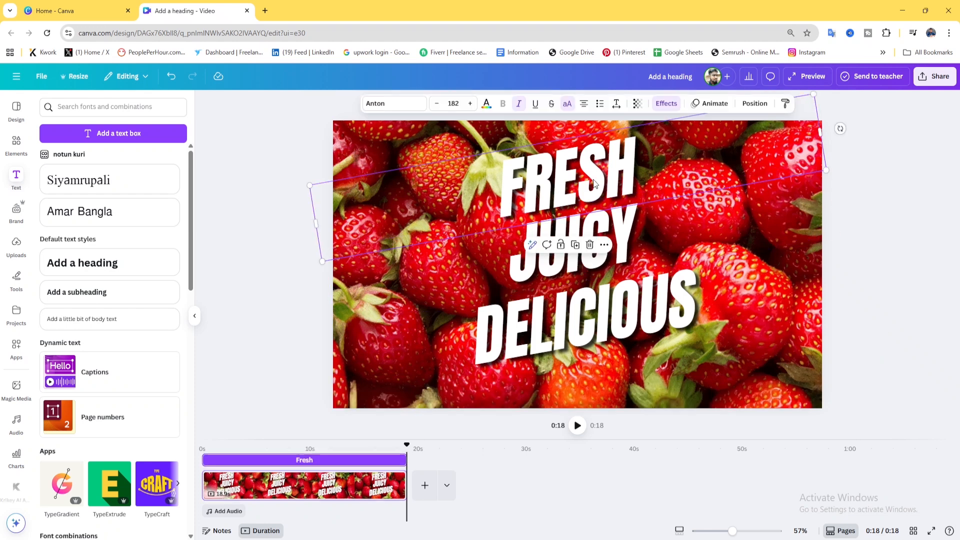
pyautogui.click(714, 104)
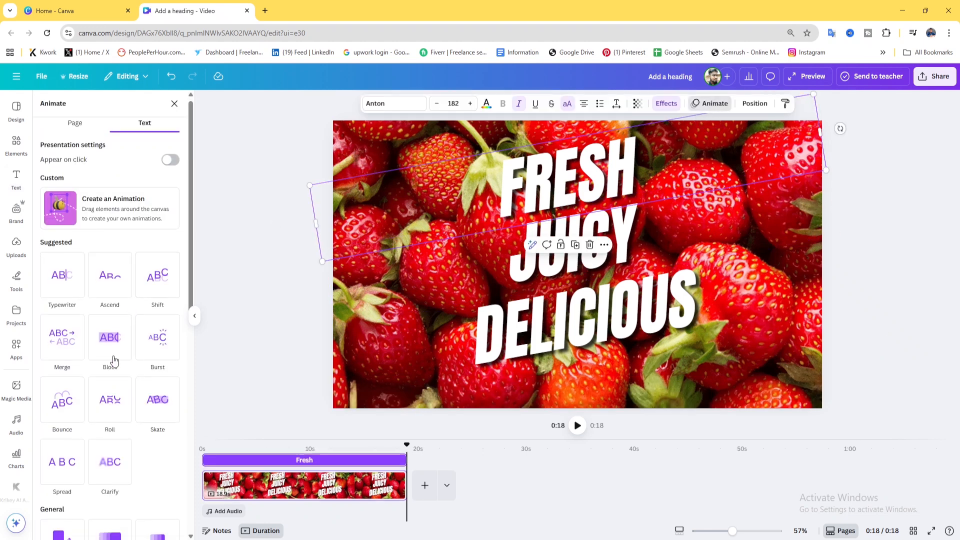
pyautogui.scroll(-5, 116, 385)
pyautogui.click(159, 311)
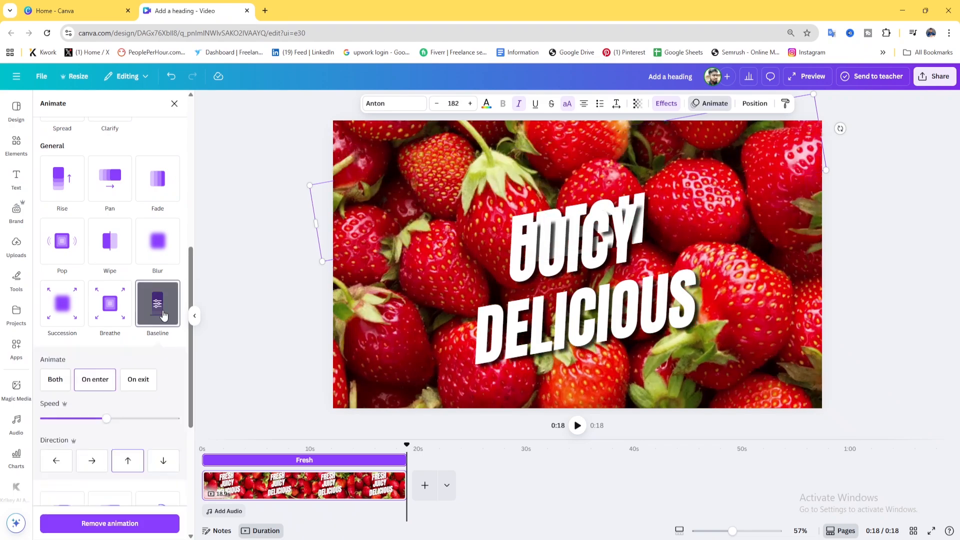
pyautogui.scroll(-2, 90, 361)
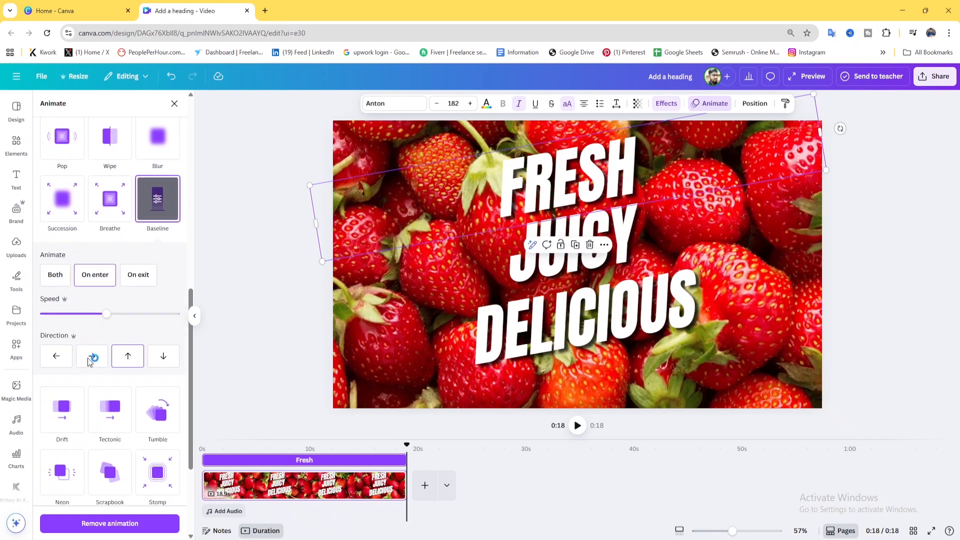
pyautogui.click(68, 315)
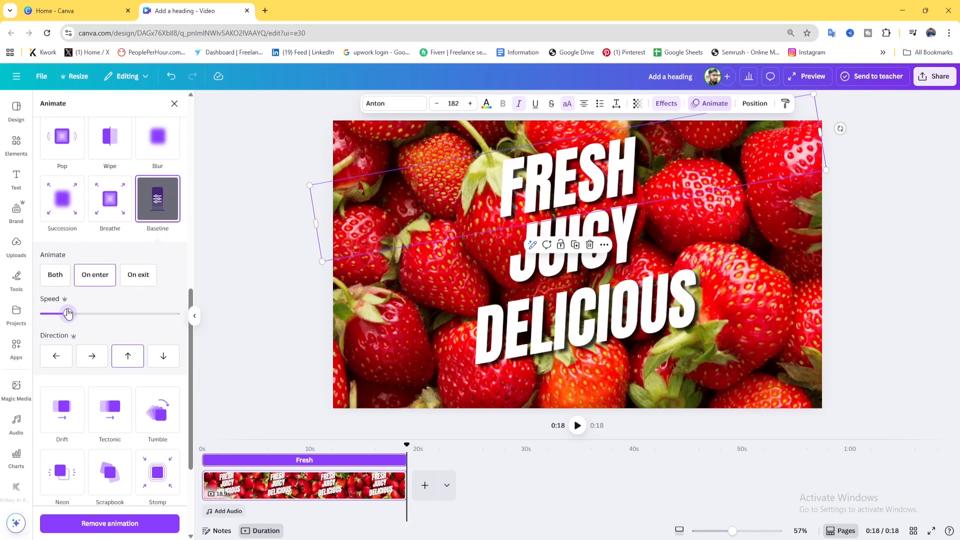
# Switch FRESH's animation direction to rightward and give JUICY a slowed Baseline animation on enter with upward direction
pyautogui.click(91, 358)
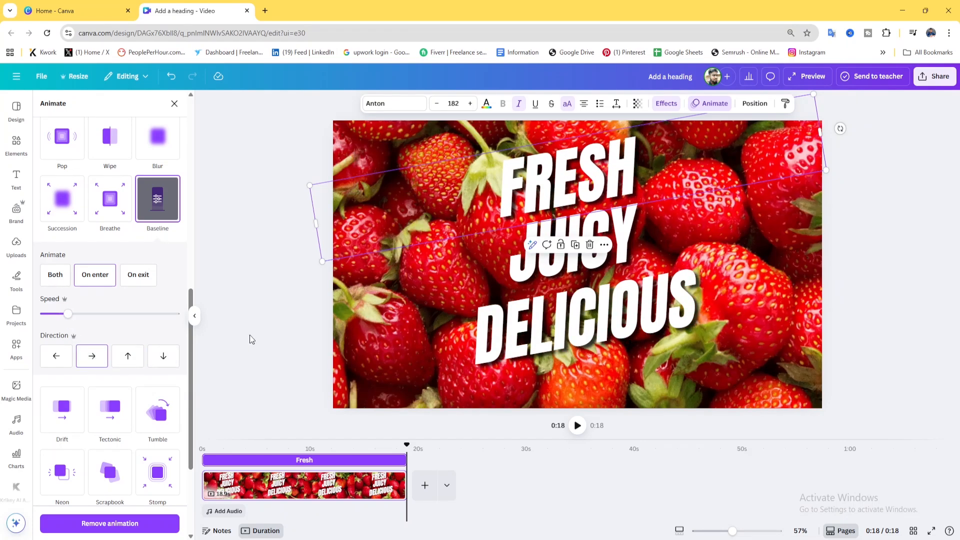
pyautogui.click(649, 254)
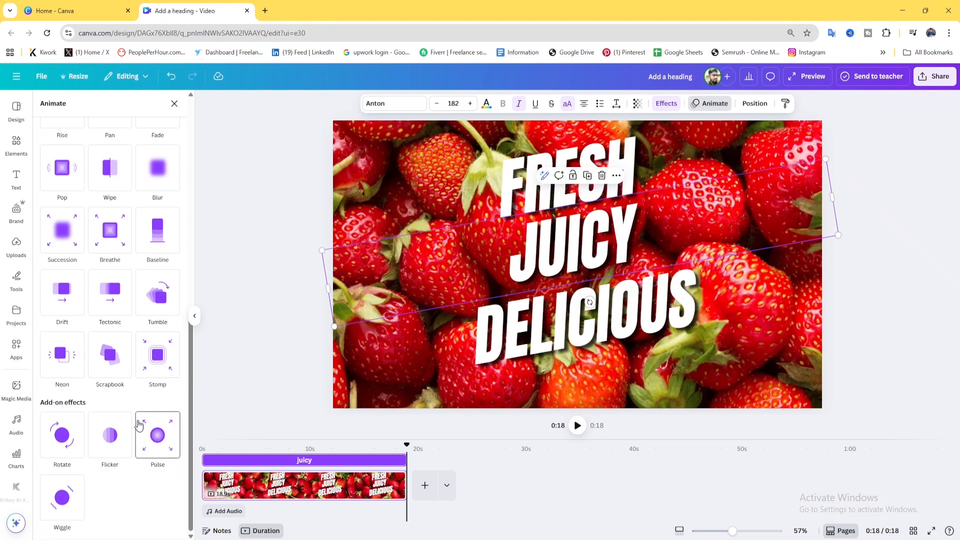
pyautogui.scroll(3, 140, 426)
pyautogui.click(158, 371)
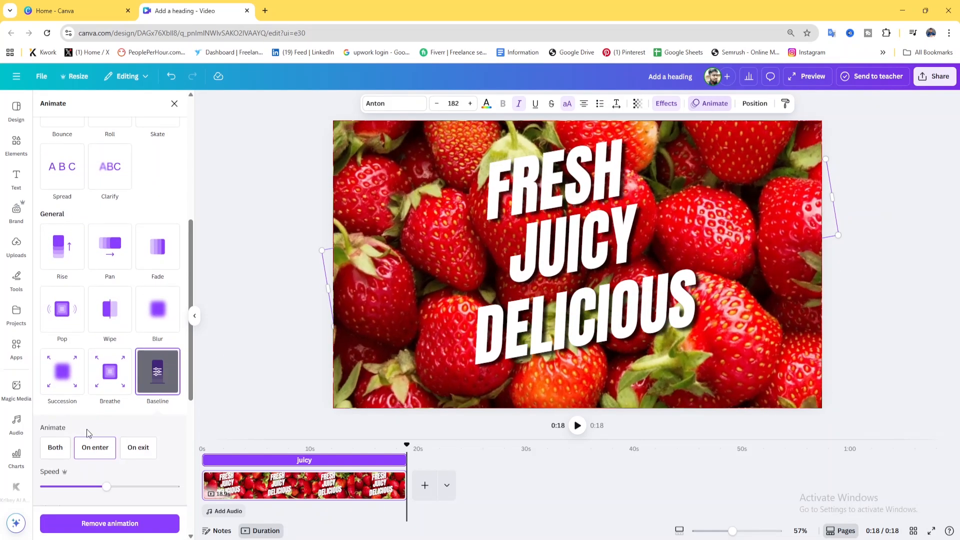
pyautogui.scroll(-3, 95, 410)
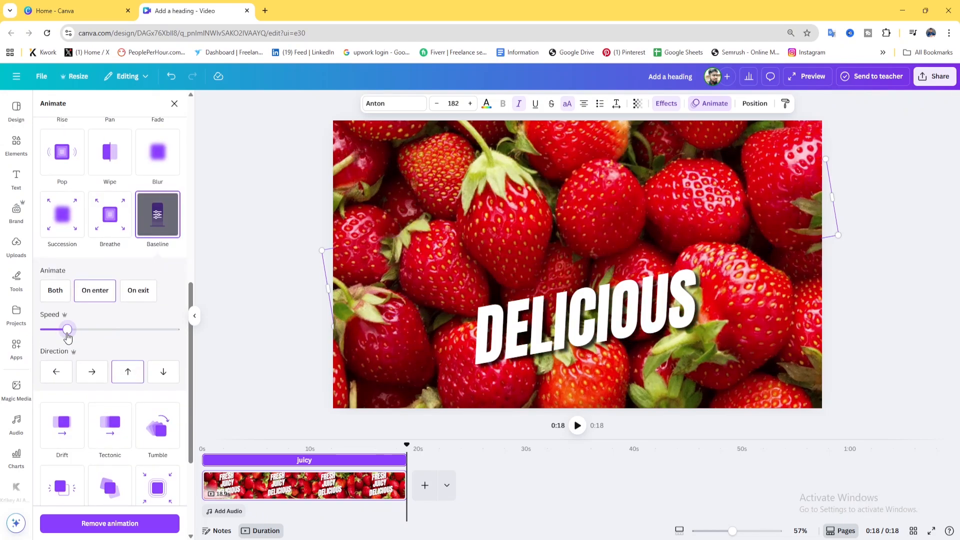
pyautogui.click(138, 377)
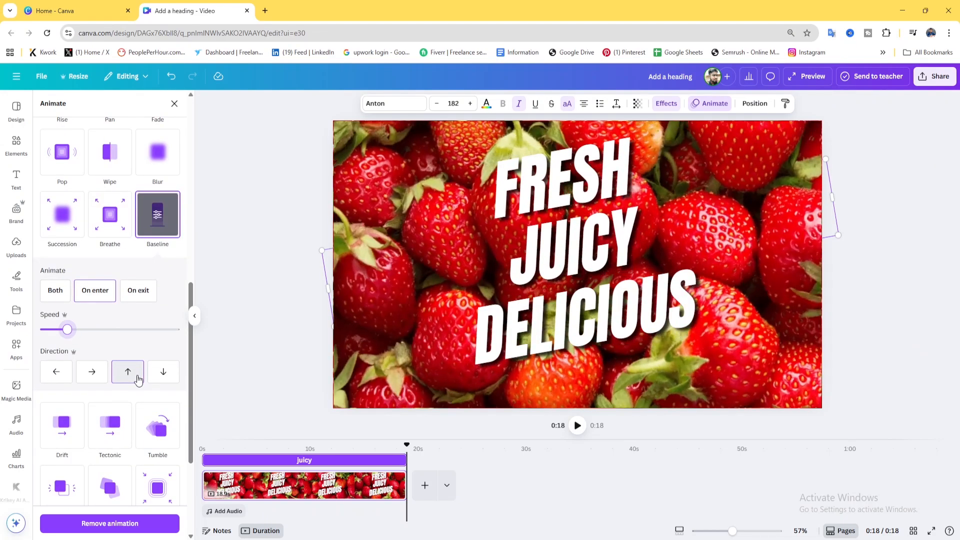
# Apply a slowed Baseline animation to DELICIOUS on enter with rightward direction
pyautogui.click(536, 344)
pyautogui.click(165, 230)
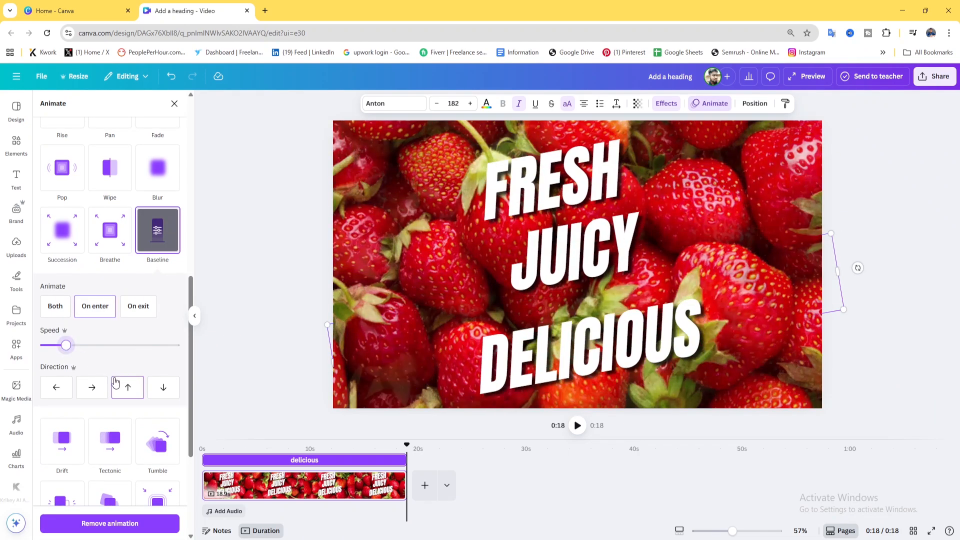
pyautogui.click(93, 388)
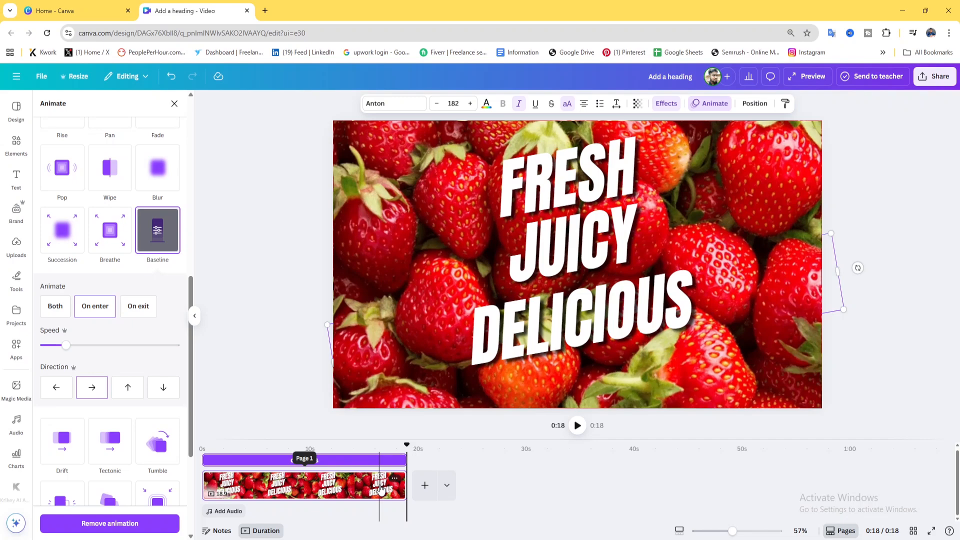
# Trim the strawberry page's duration to 5.0 seconds
pyautogui.click(368, 486)
pyautogui.moveTo(404, 485); pyautogui.dragTo(264, 481)
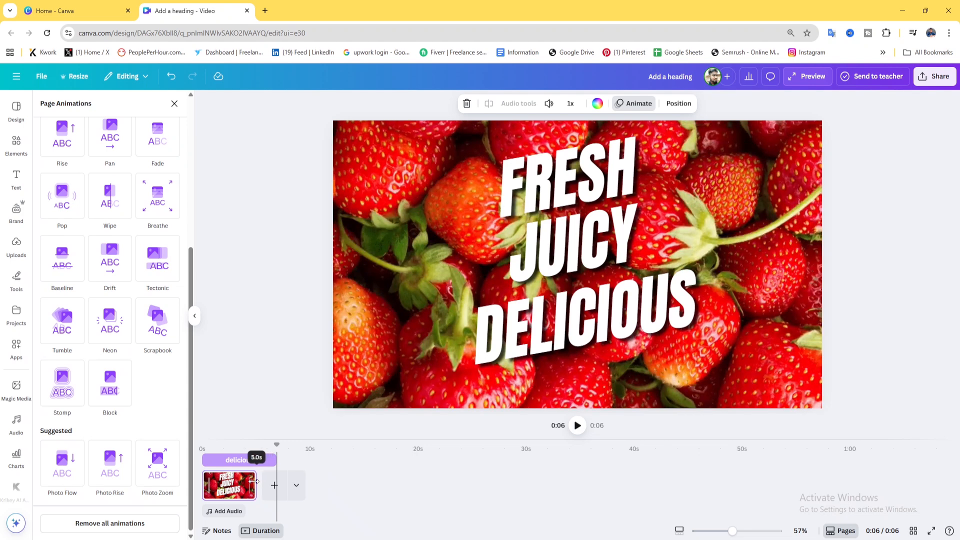
pyautogui.moveTo(254, 481); pyautogui.dragTo(254, 481)
# Trim the start of JUICY's timing so the word lasts 4.5 seconds
pyautogui.click(231, 460)
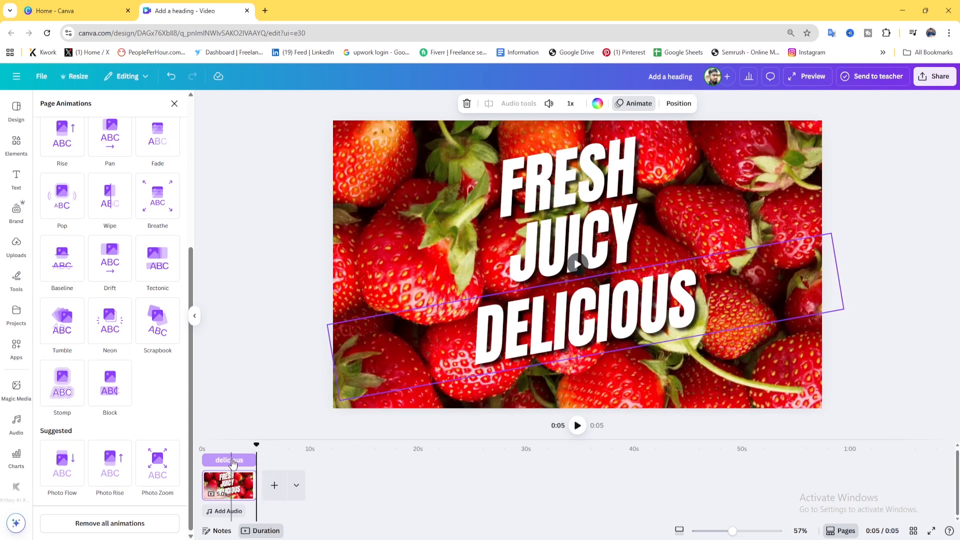
pyautogui.click(236, 487)
pyautogui.click(546, 252)
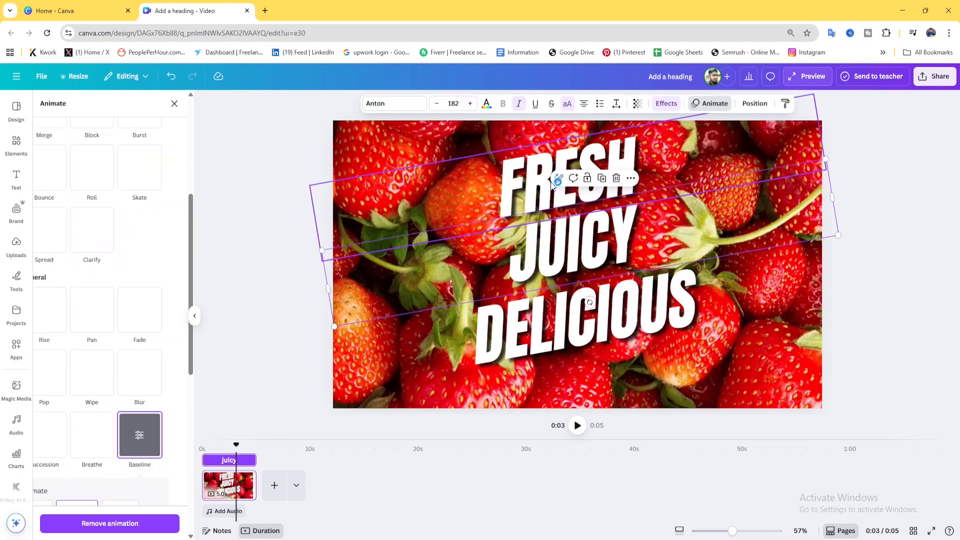
pyautogui.moveTo(237, 445); pyautogui.dragTo(209, 459)
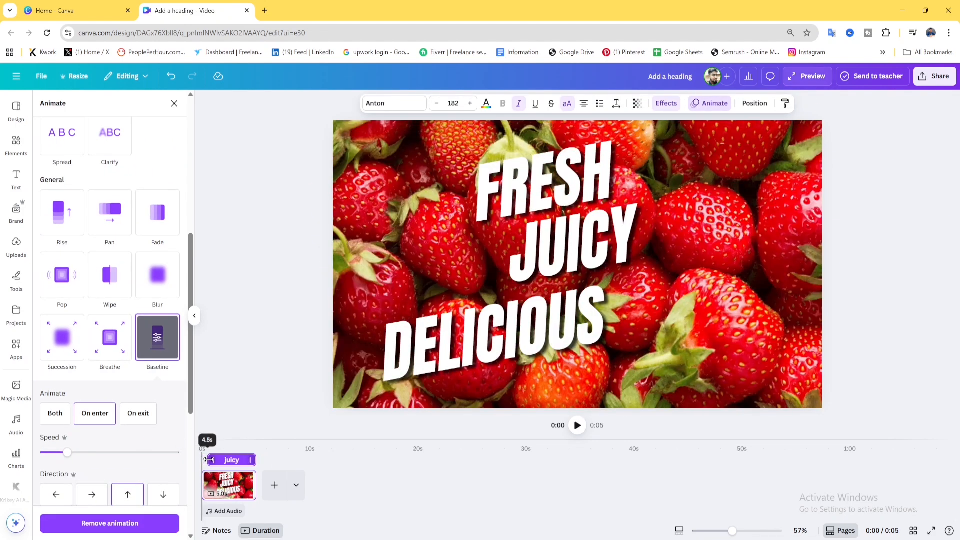
# Trim the start of DELICIOUS's timing so the word enters after JUICY
pyautogui.click(231, 477)
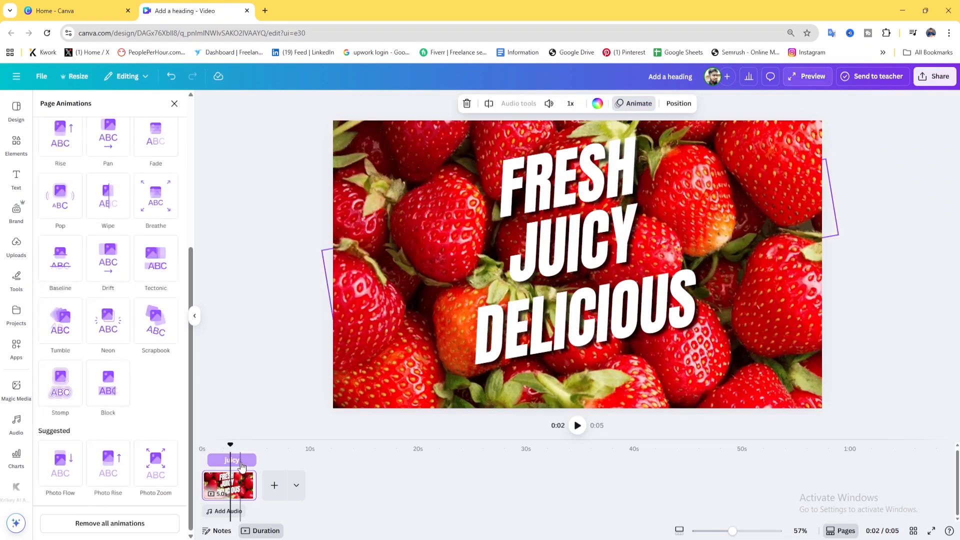
pyautogui.click(549, 385)
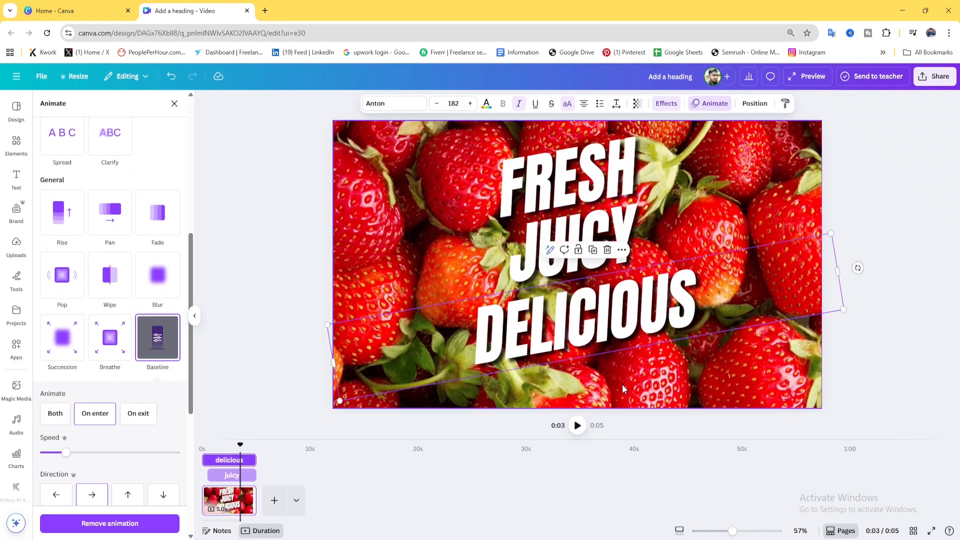
pyautogui.click(235, 477)
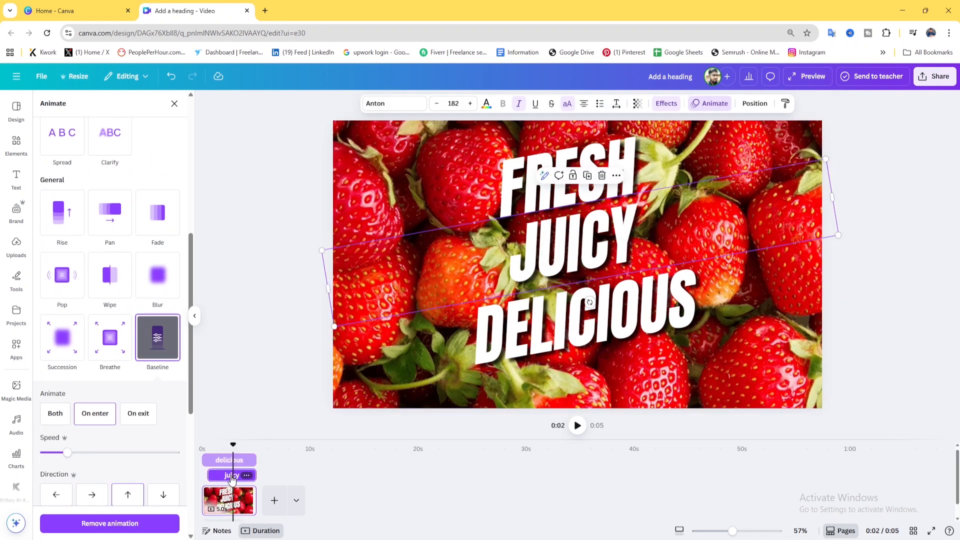
pyautogui.click(210, 459)
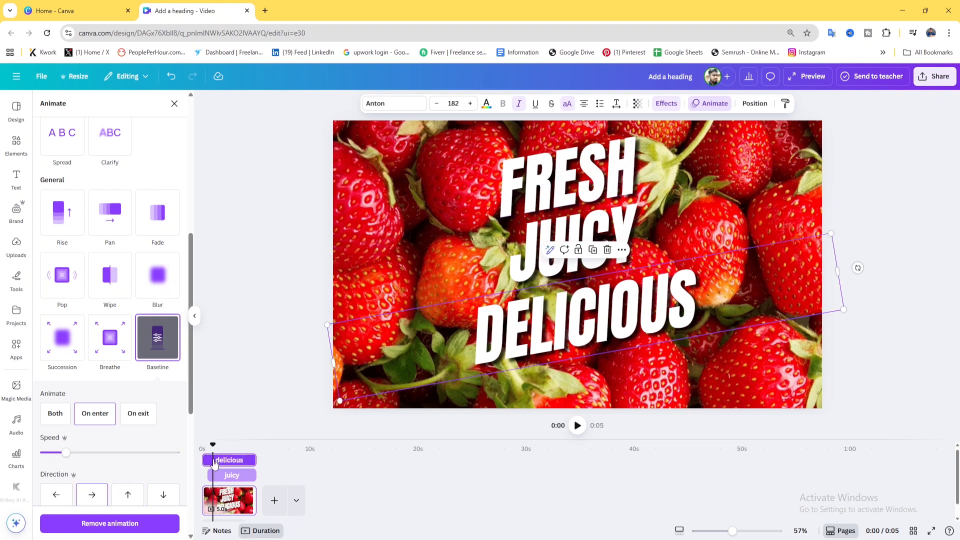
pyautogui.moveTo(200, 459); pyautogui.dragTo(221, 460)
# Trim FRESH's timing to start slightly after the page begins and play the page to check the text entrances
pyautogui.click(225, 479)
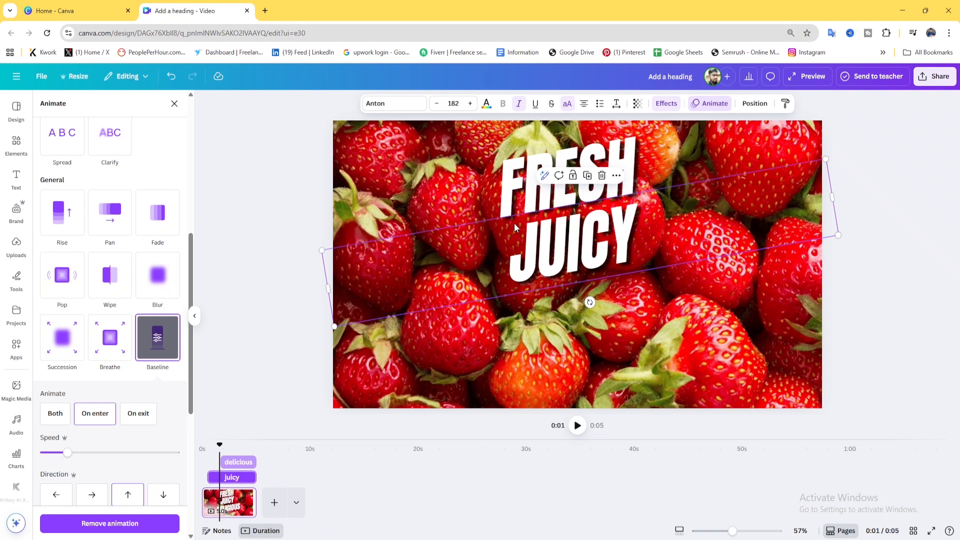
pyautogui.click(513, 210)
pyautogui.moveTo(208, 489); pyautogui.dragTo(150, 458)
pyautogui.click(211, 477)
pyautogui.click(577, 425)
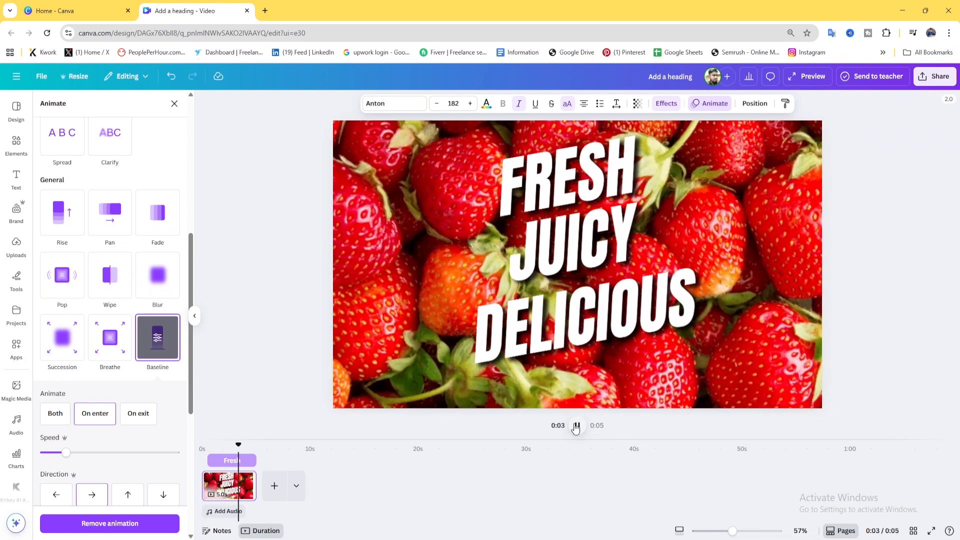
# Add a blank second page after the strawberry page and open its background color options
pyautogui.click(275, 486)
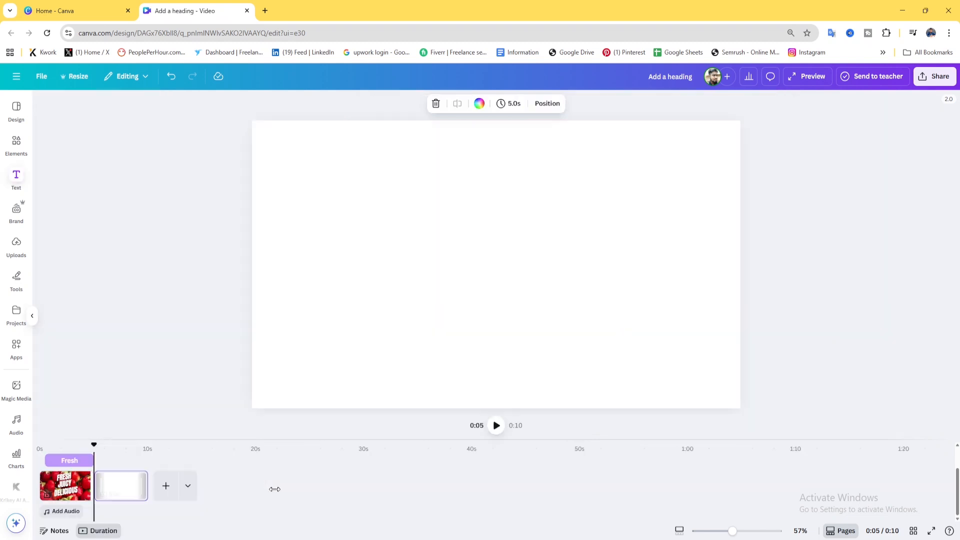
pyautogui.click(18, 184)
pyautogui.click(517, 261)
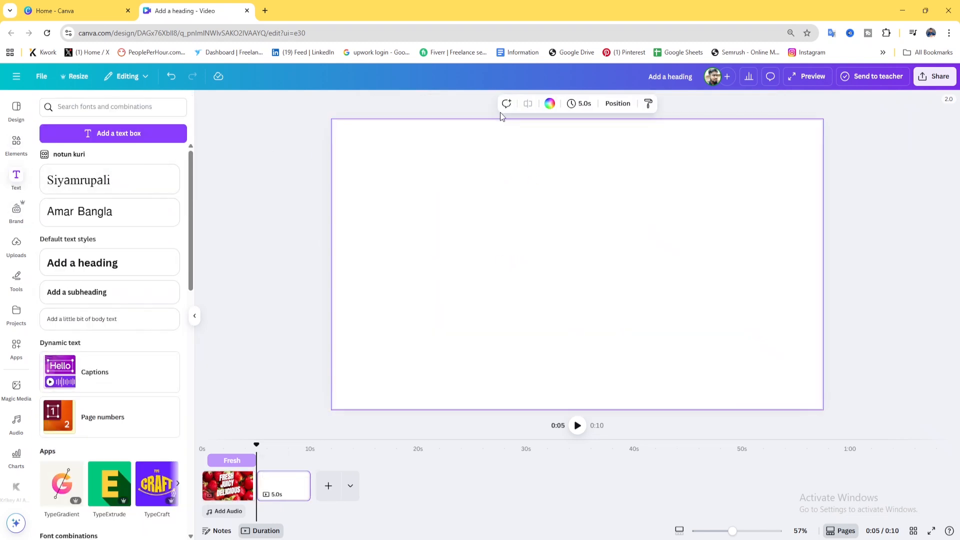
pyautogui.click(548, 105)
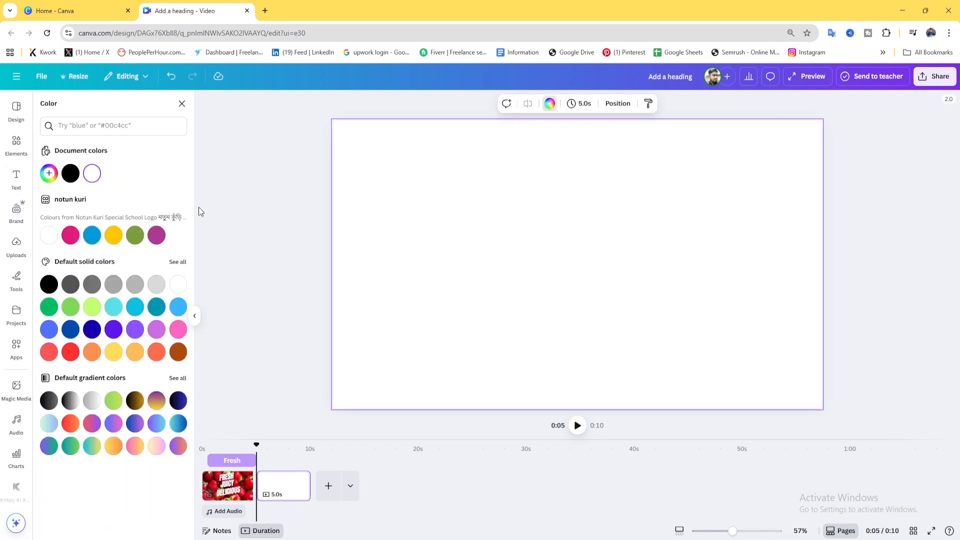
# Insert the recently used circle on the second page and move it to the page's upper-left area
pyautogui.click(16, 145)
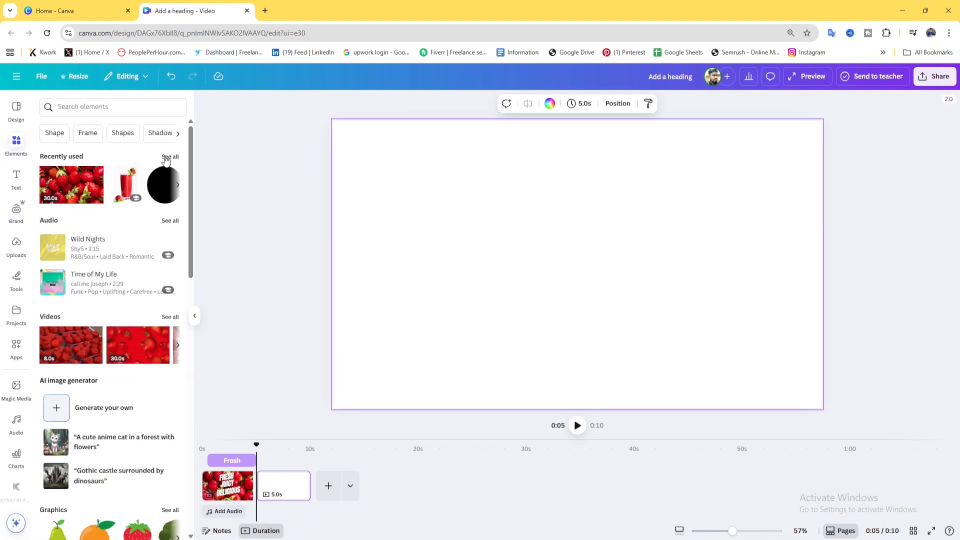
pyautogui.click(169, 160)
pyautogui.click(62, 203)
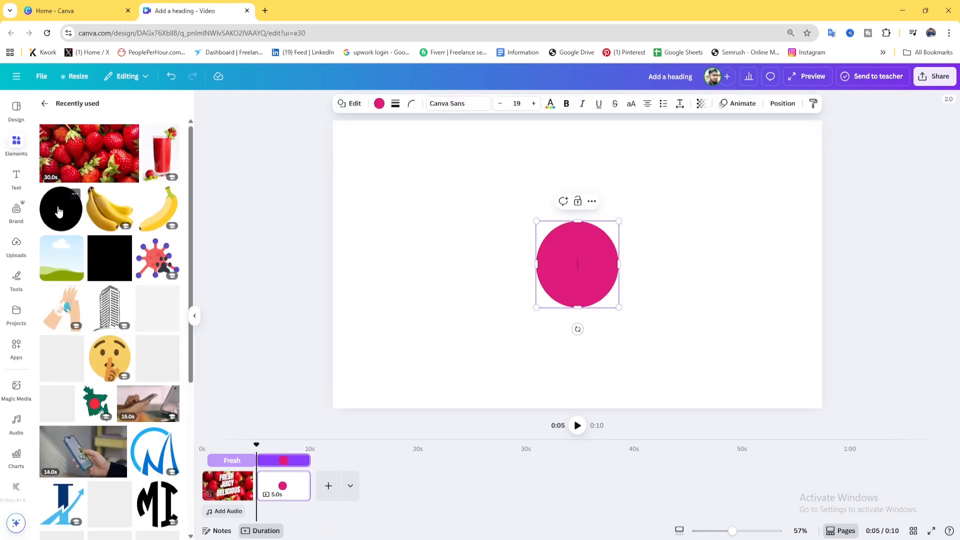
pyautogui.doubleClick(596, 278)
pyautogui.moveTo(596, 277); pyautogui.dragTo(420, 206)
# Recolor the circle bright red, #FF0017, with a custom solid color
pyautogui.click(379, 105)
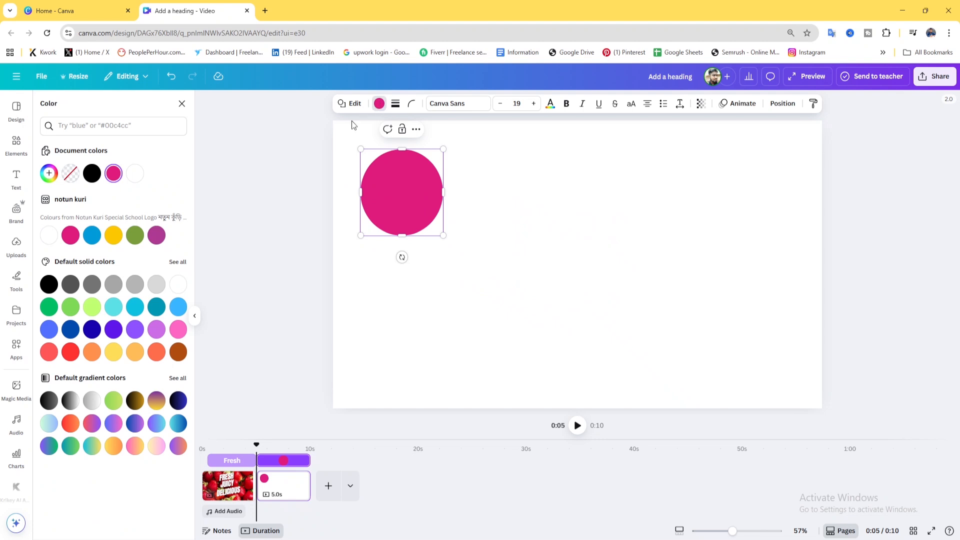
pyautogui.click(56, 176)
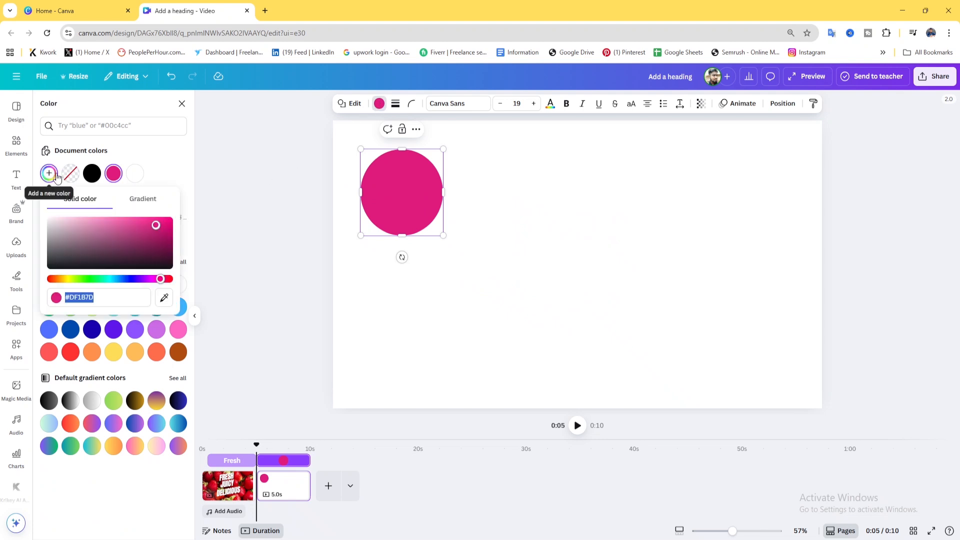
pyautogui.click(169, 278)
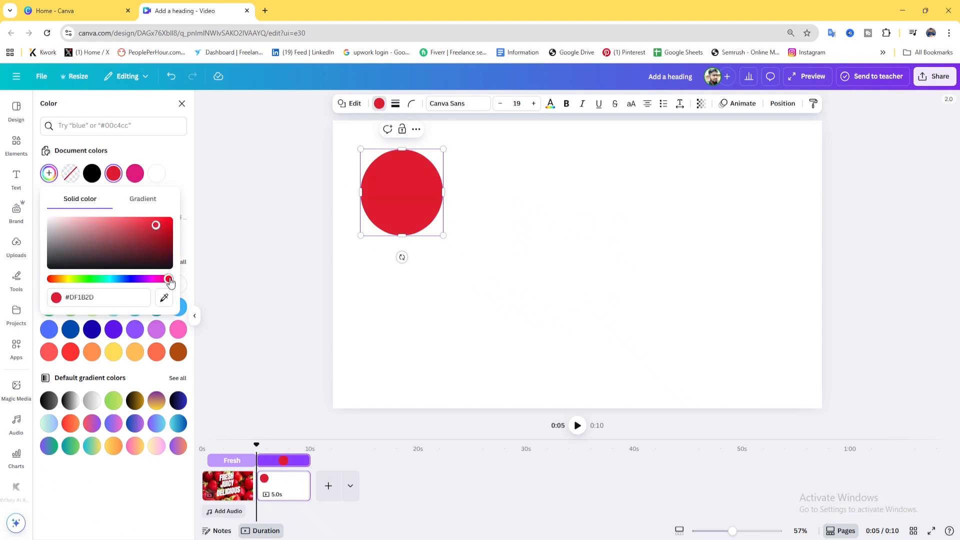
pyautogui.moveTo(159, 243); pyautogui.dragTo(187, 202)
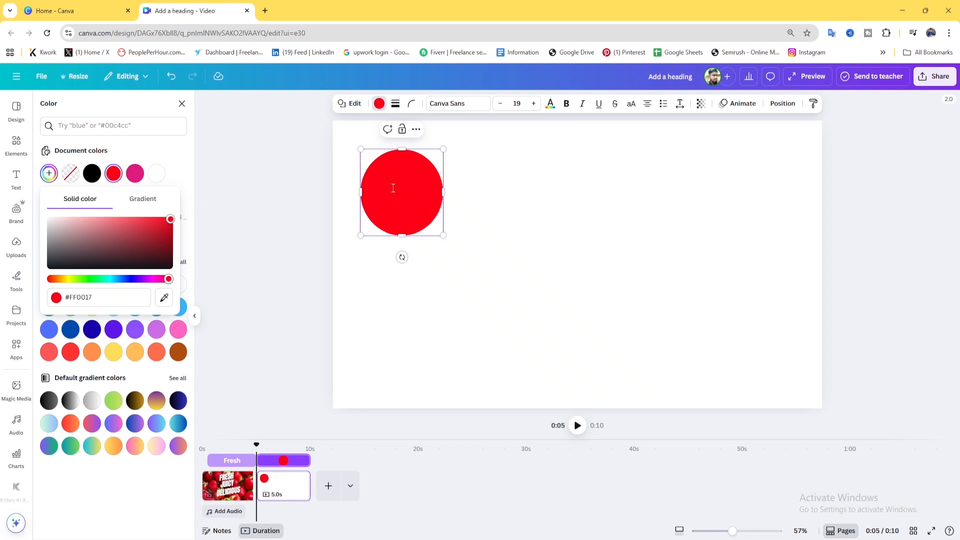
# Enlarge the red circle until it covers the whole page and center it on the page
pyautogui.click(471, 211)
pyautogui.click(435, 229)
pyautogui.moveTo(443, 237); pyautogui.dragTo(596, 334)
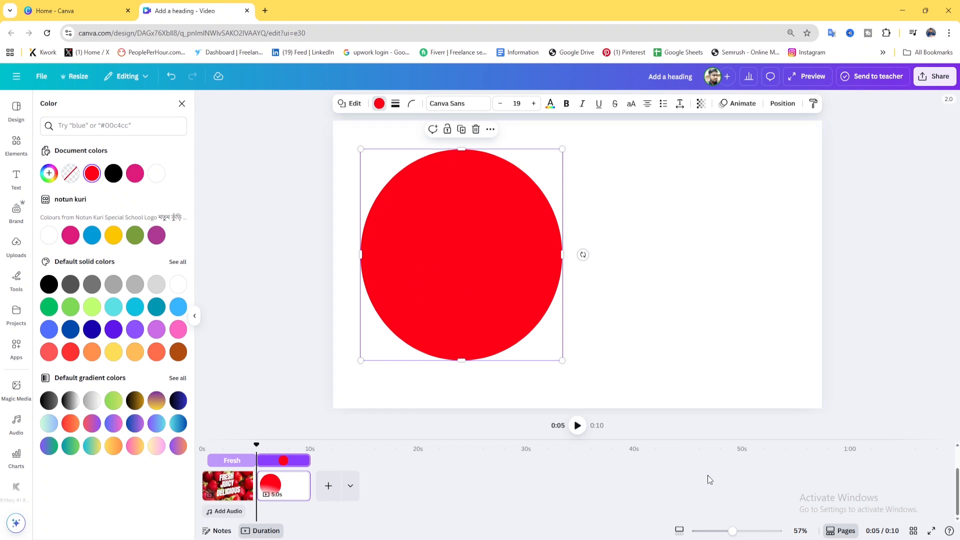
pyautogui.moveTo(723, 534); pyautogui.dragTo(715, 535)
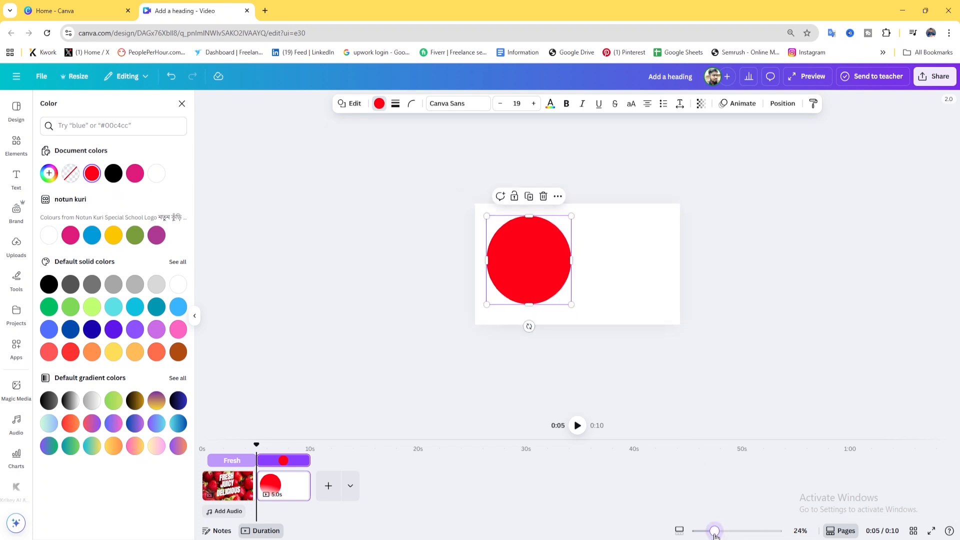
pyautogui.moveTo(571, 302); pyautogui.dragTo(755, 367)
pyautogui.moveTo(648, 258); pyautogui.dragTo(622, 204)
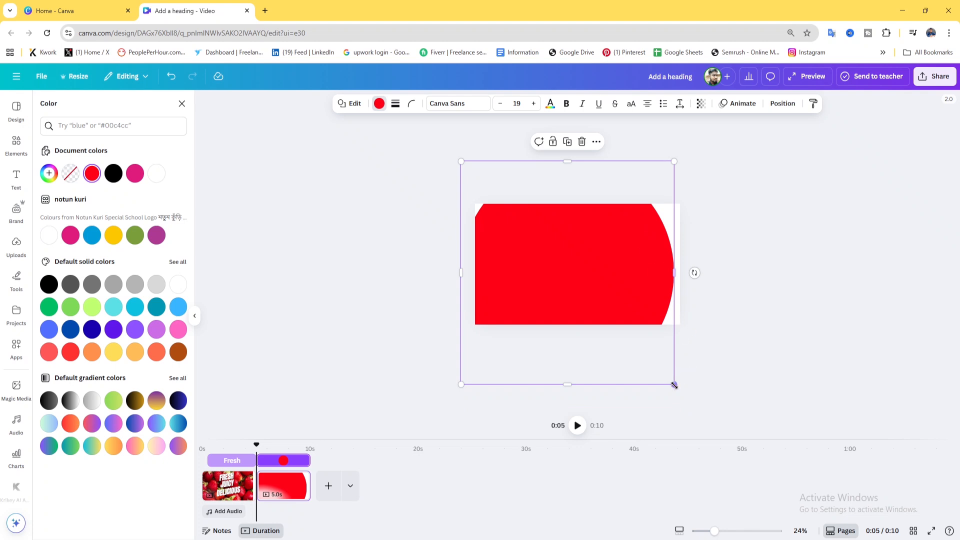
pyautogui.moveTo(674, 385); pyautogui.dragTo(718, 413)
pyautogui.moveTo(572, 266); pyautogui.dragTo(557, 225)
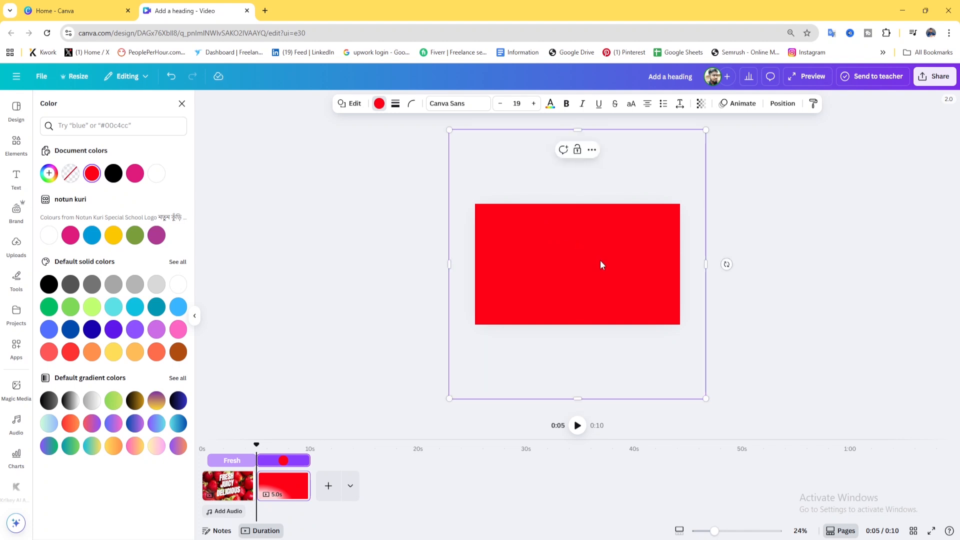
# Duplicate the page-covering red circle and recolor the copy white
pyautogui.click(806, 282)
pyautogui.click(614, 255)
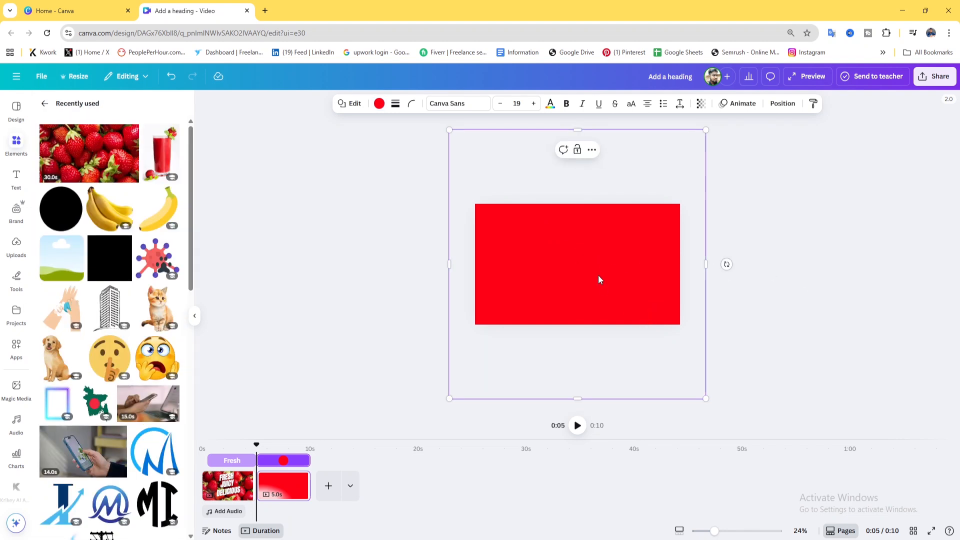
pyautogui.click(811, 316)
pyautogui.click(607, 271)
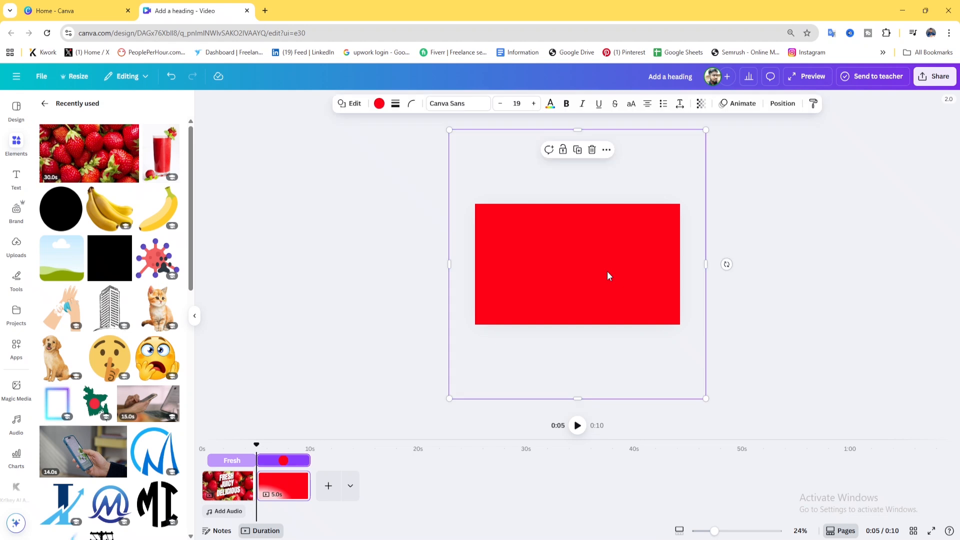
pyautogui.click(578, 151)
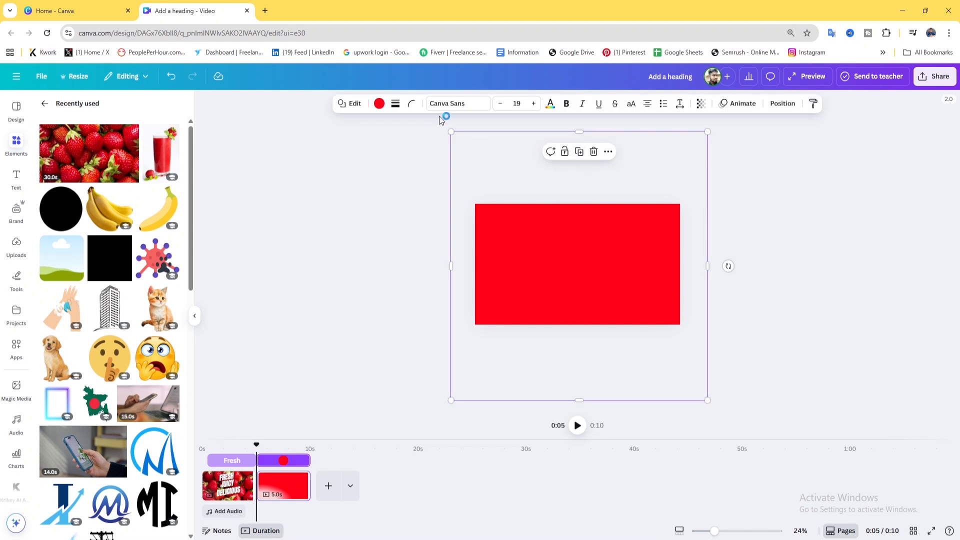
pyautogui.click(380, 104)
pyautogui.click(177, 285)
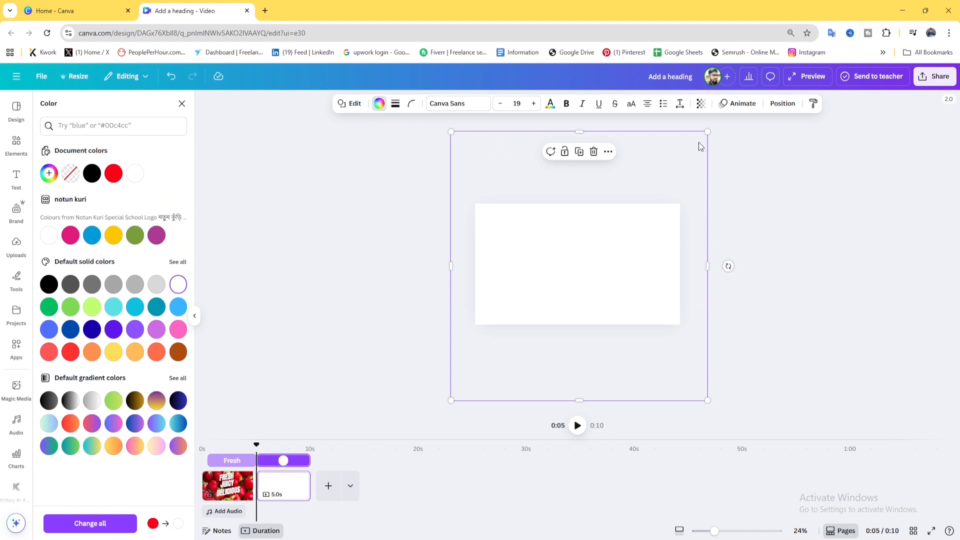
# Shrink the white circle until it fits within the page height and center it over the red background
pyautogui.moveTo(703, 138); pyautogui.dragTo(619, 229)
pyautogui.click(647, 207)
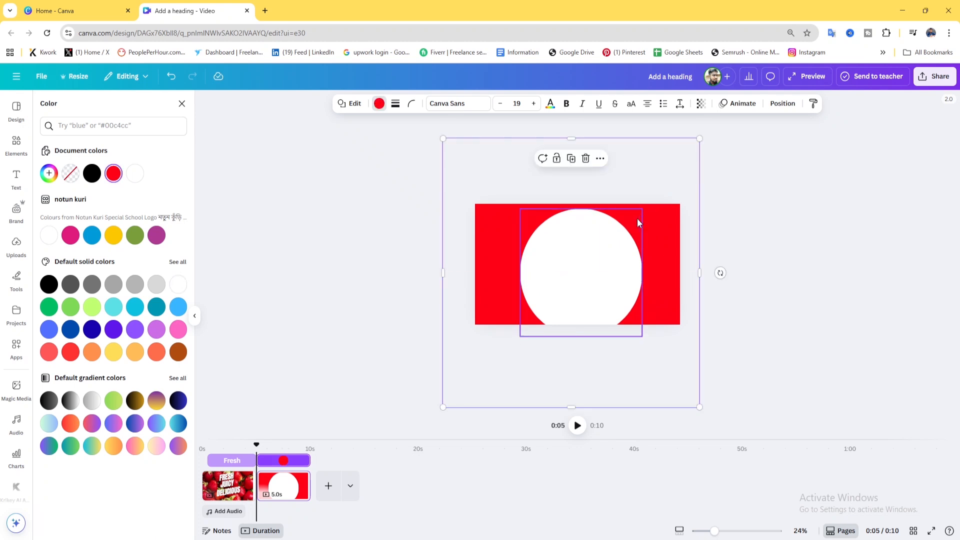
pyautogui.click(634, 226)
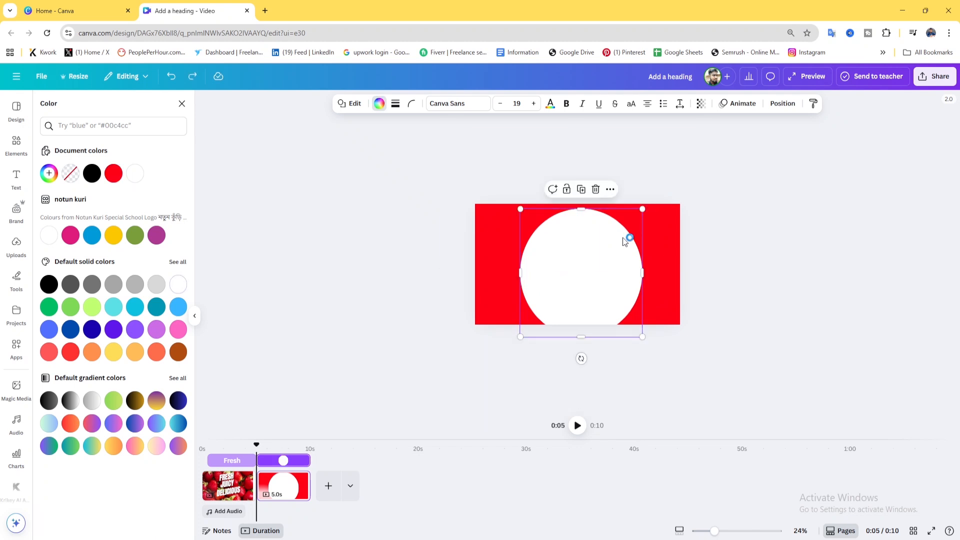
pyautogui.moveTo(644, 209); pyautogui.dragTo(599, 249)
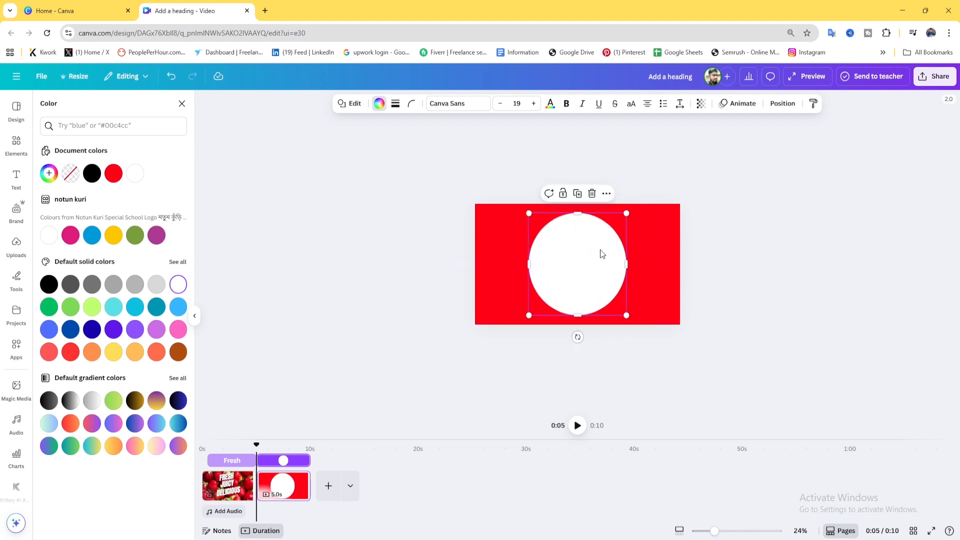
pyautogui.moveTo(714, 530); pyautogui.dragTo(727, 532)
pyautogui.moveTo(728, 533); pyautogui.dragTo(727, 534)
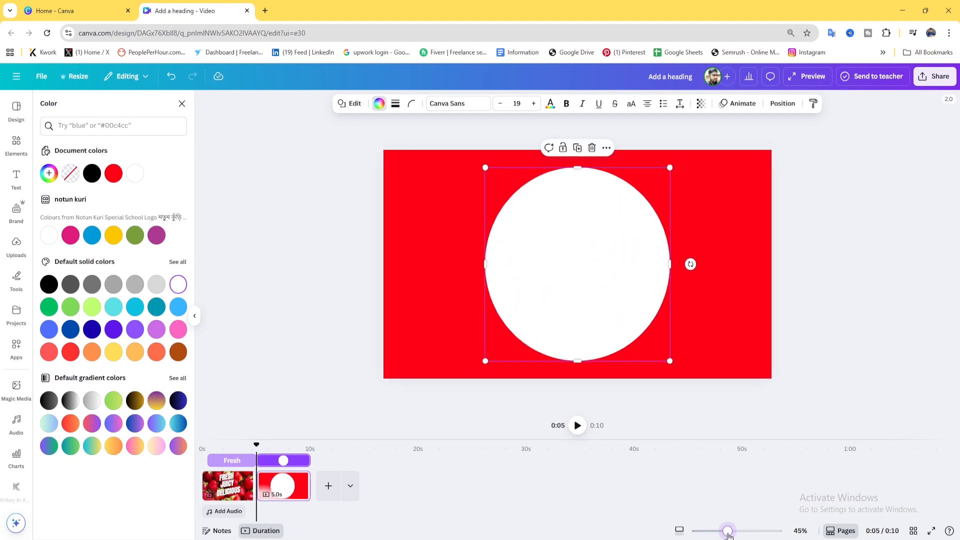
pyautogui.doubleClick(644, 268)
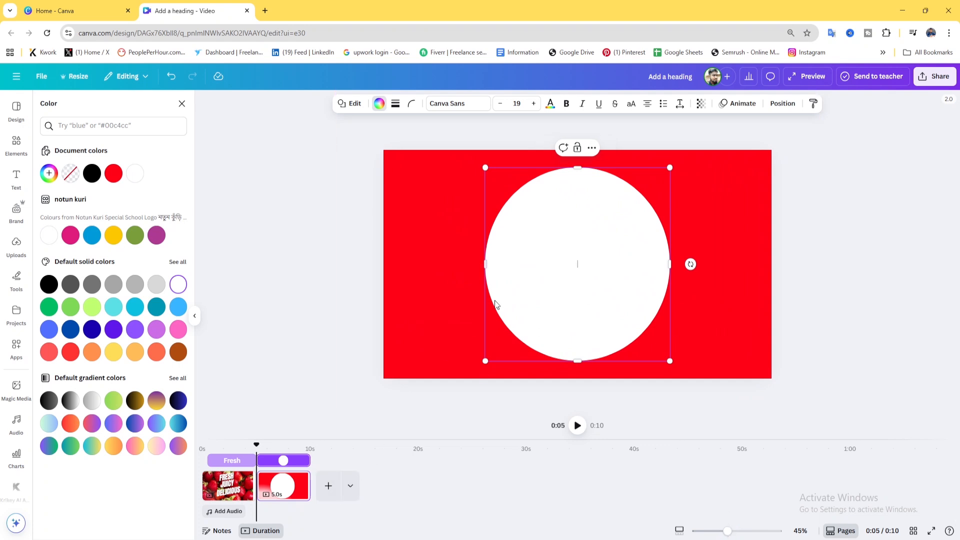
# Trim the starts of the two circles' timing so red begins at about 6 s and white at about 7 s
pyautogui.click(726, 307)
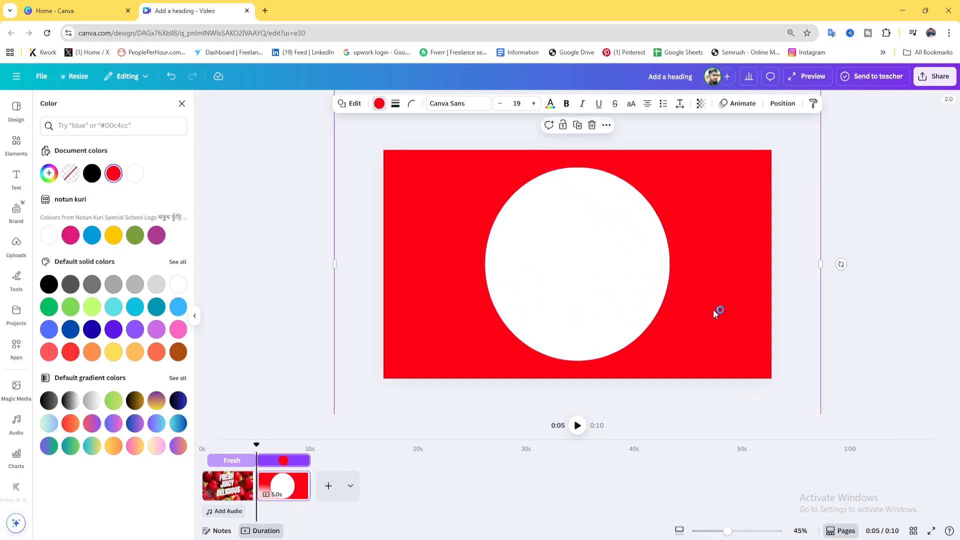
pyautogui.moveTo(259, 460); pyautogui.dragTo(270, 460)
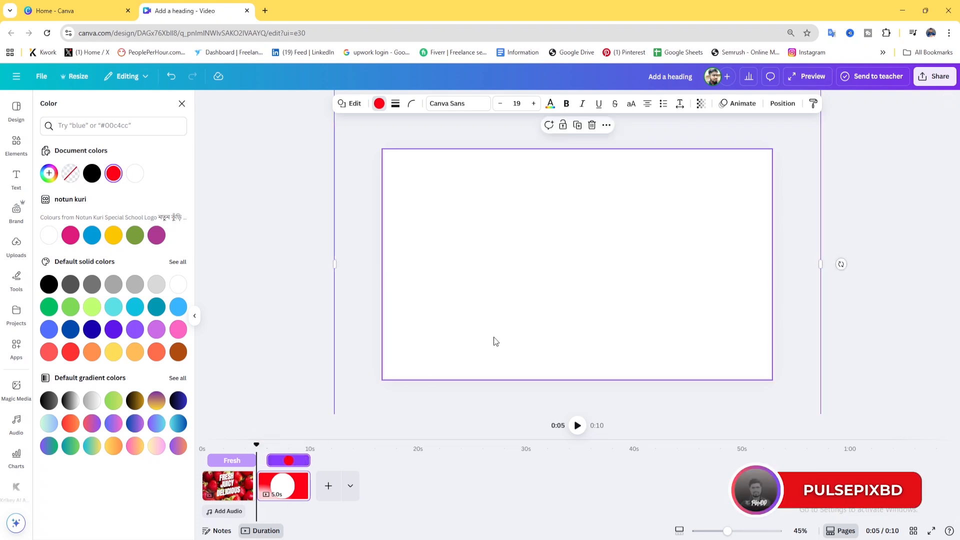
pyautogui.click(551, 308)
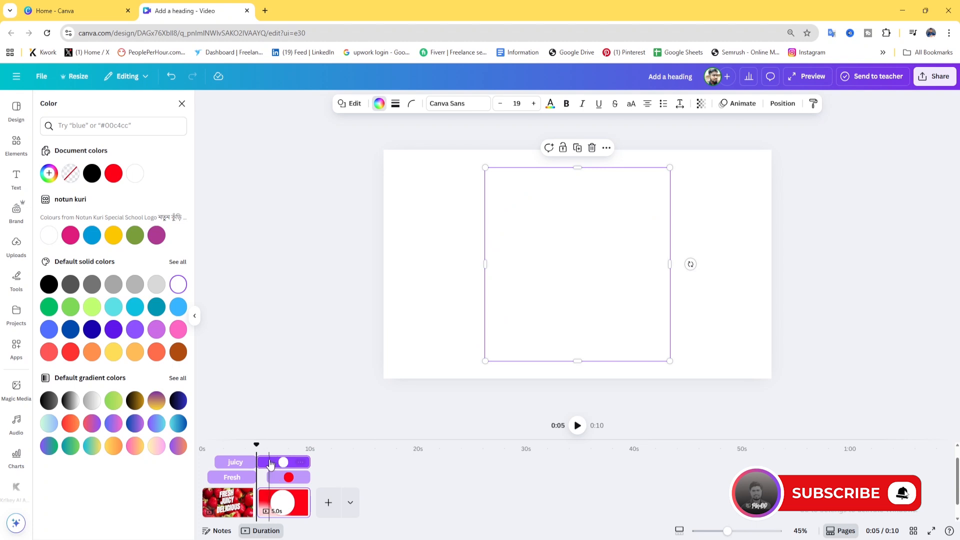
pyautogui.moveTo(260, 461); pyautogui.dragTo(279, 462)
pyautogui.click(590, 317)
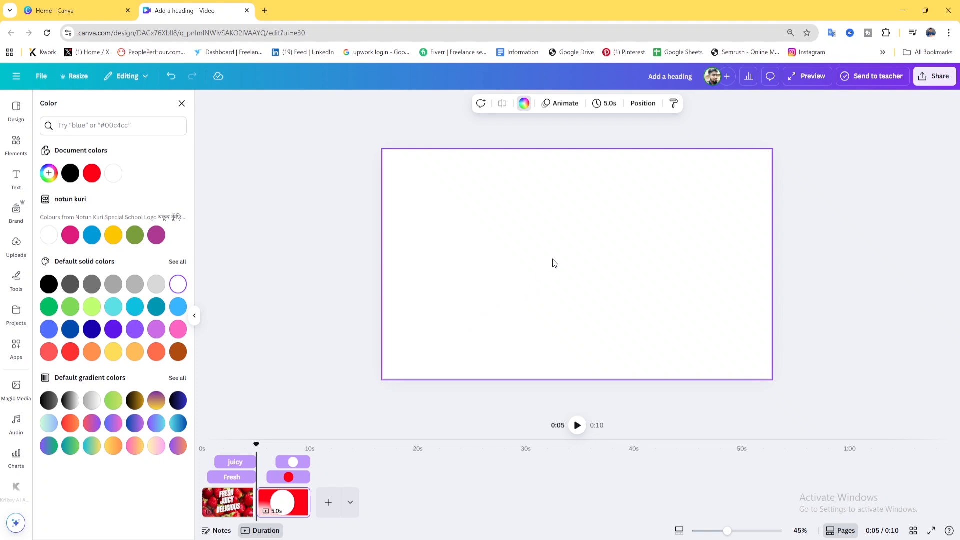
# Insert the recently used strawberry smoothie photo on the second page and trim its start to about 7.5 s
pyautogui.click(17, 143)
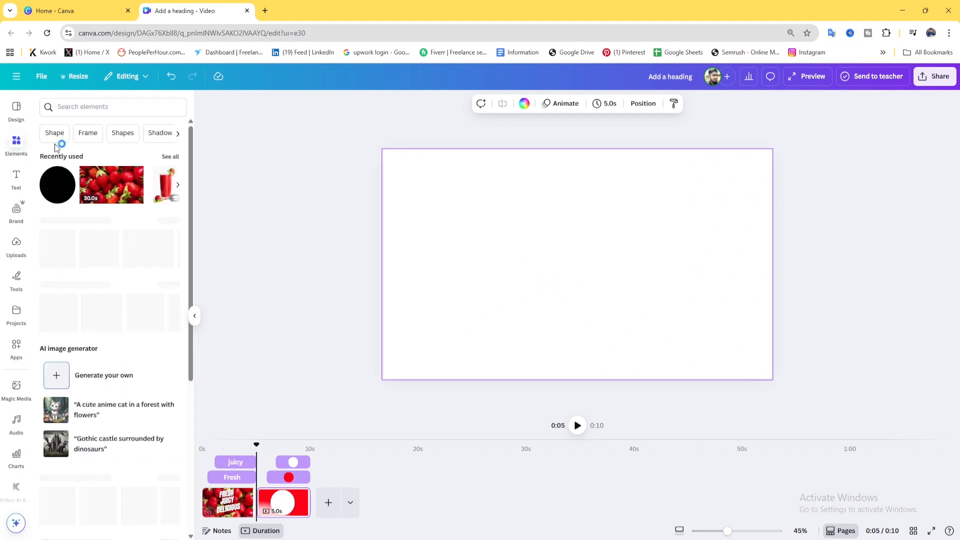
pyautogui.click(170, 157)
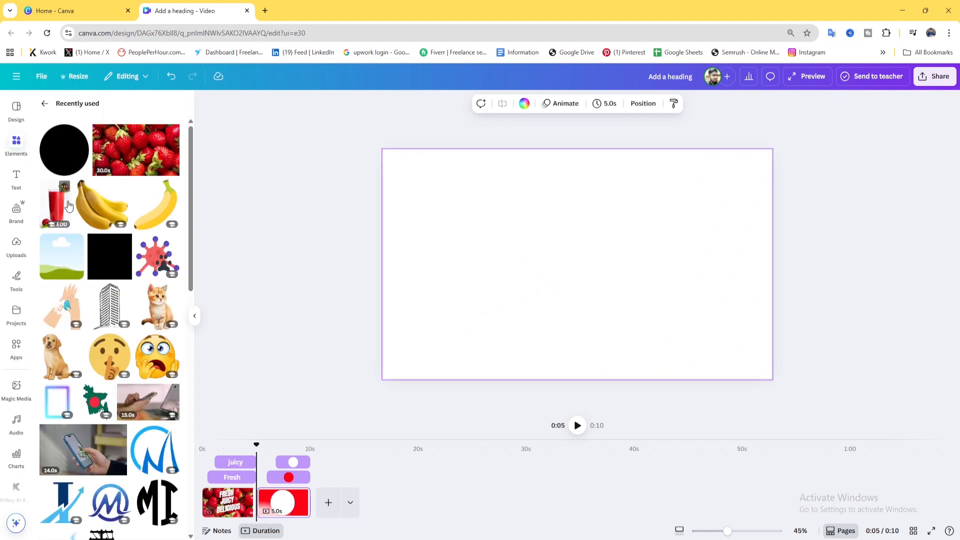
pyautogui.click(62, 204)
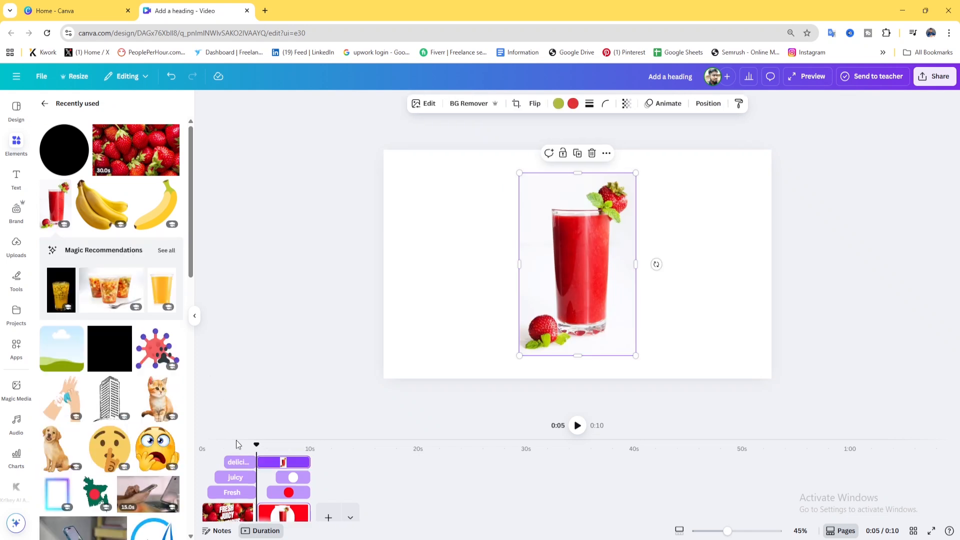
pyautogui.moveTo(260, 464); pyautogui.dragTo(284, 465)
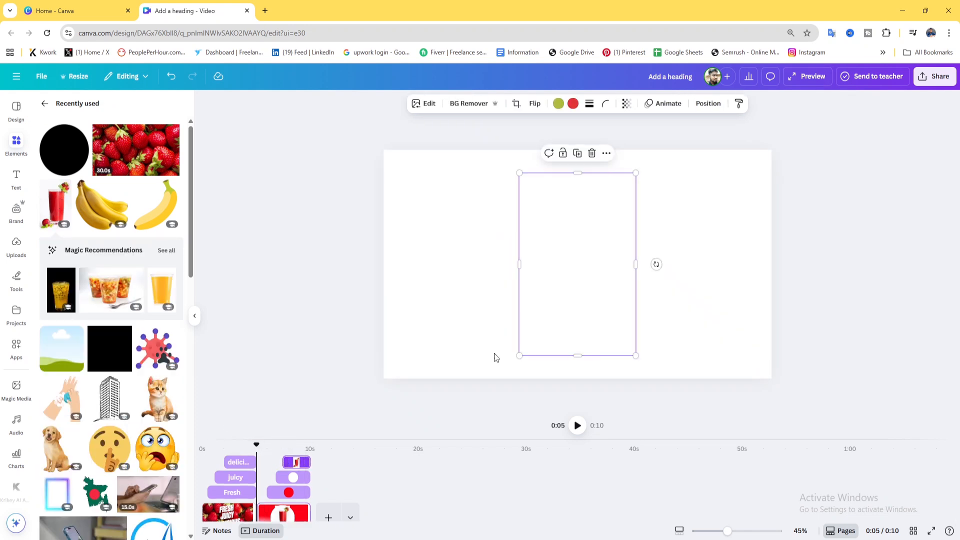
pyautogui.click(590, 270)
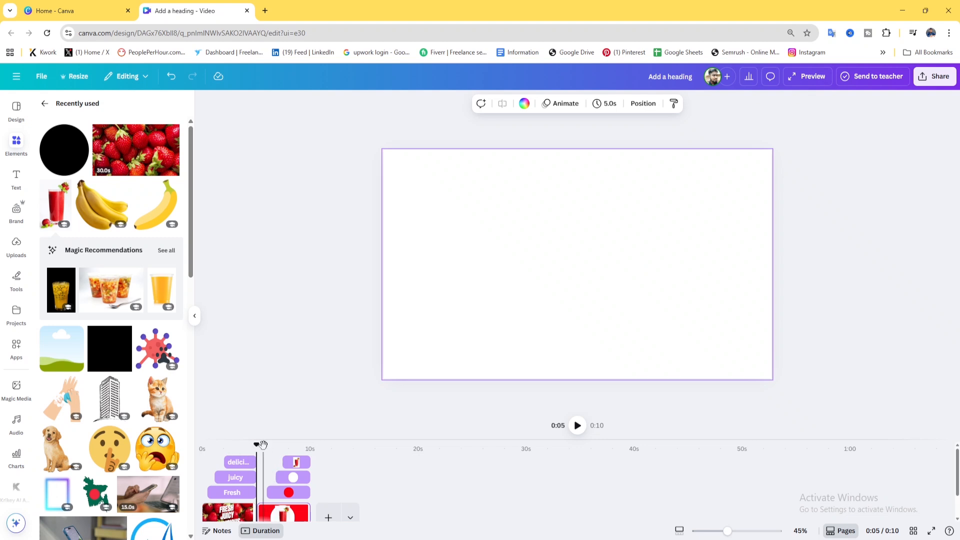
# At 7.7 s, remove the smoothie photo's background, scale it down and center it inside the white circle
pyautogui.moveTo(263, 444); pyautogui.dragTo(286, 445)
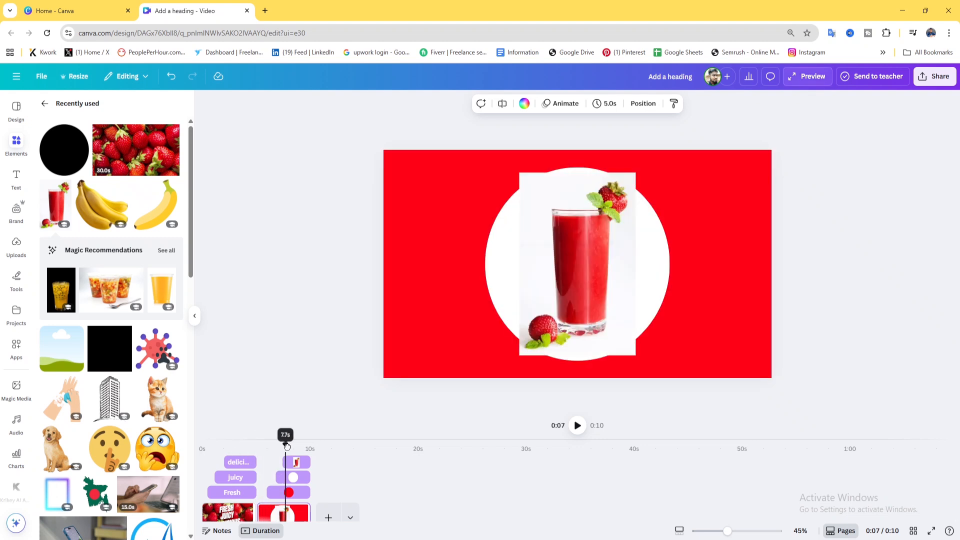
pyautogui.click(591, 271)
pyautogui.moveTo(611, 283); pyautogui.dragTo(584, 271)
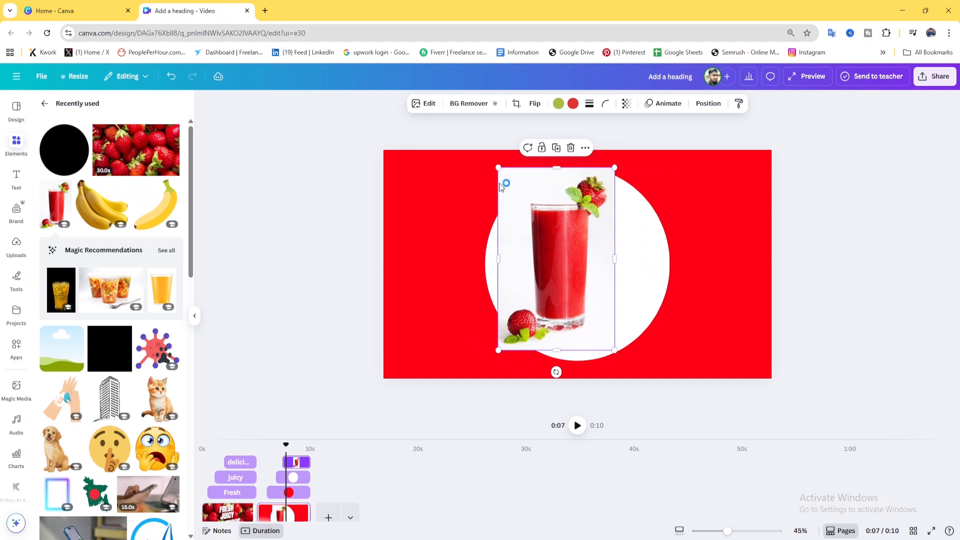
pyautogui.click(466, 106)
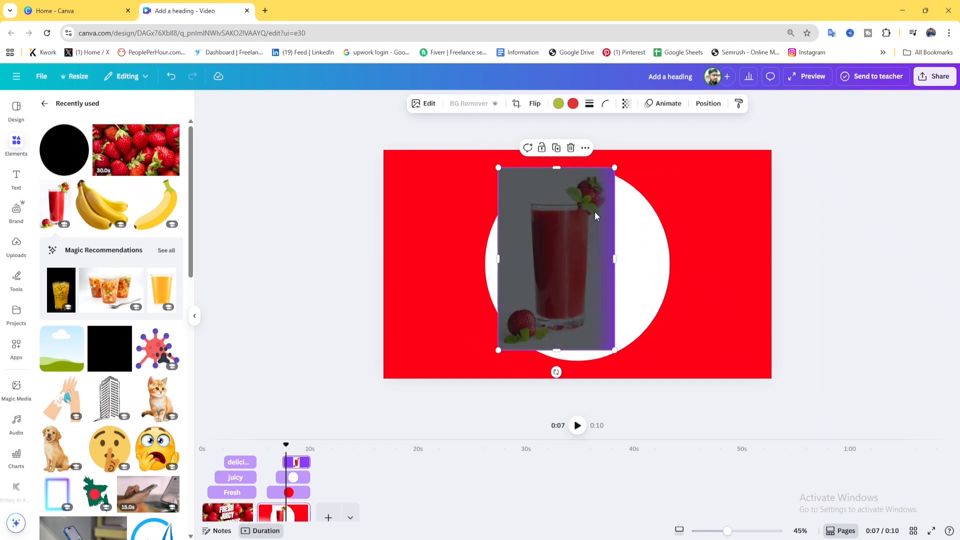
pyautogui.moveTo(614, 168); pyautogui.dragTo(595, 198)
pyautogui.moveTo(577, 250); pyautogui.dragTo(600, 242)
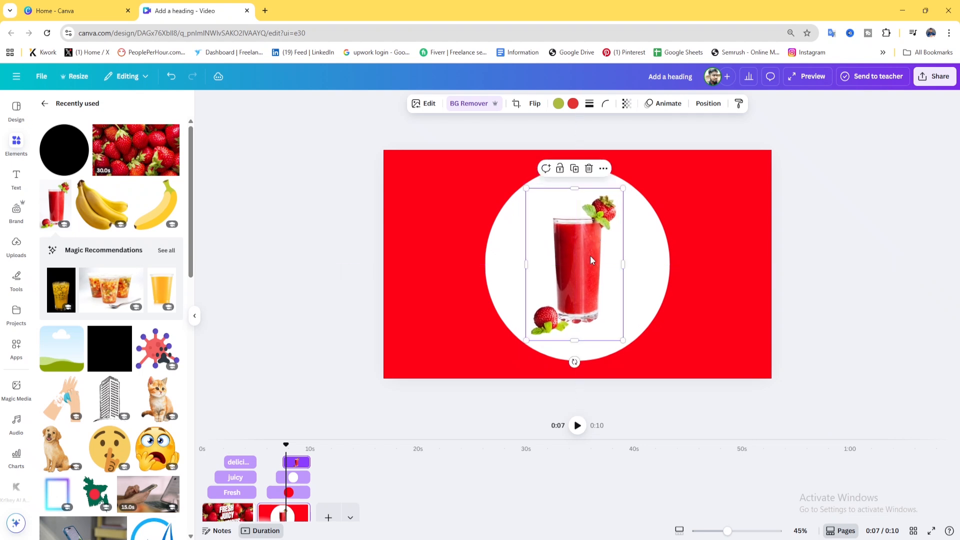
# Apply the Chroma Wave animation to the smoothie photo on enter and reduce its speed
pyautogui.click(662, 104)
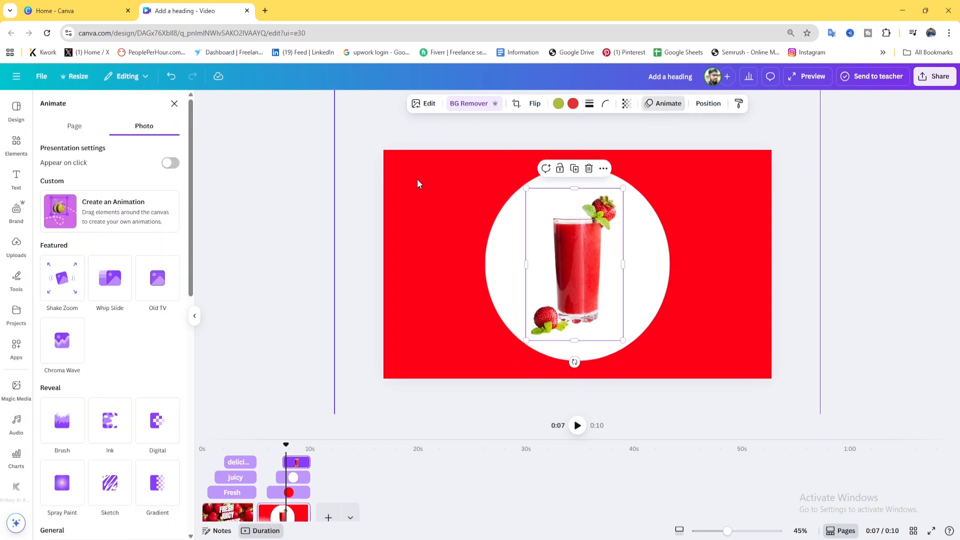
pyautogui.click(70, 349)
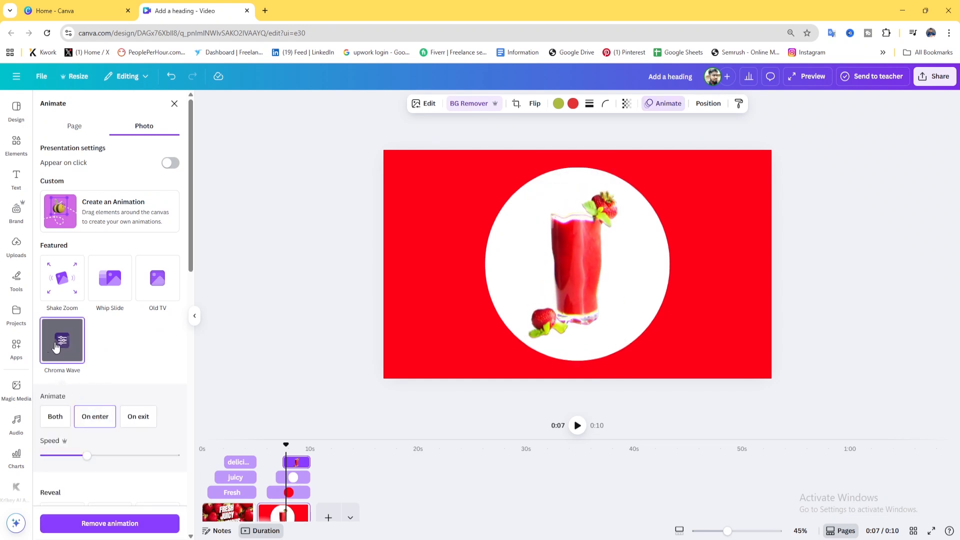
pyautogui.scroll(-2, 60, 353)
pyautogui.scroll(1, 61, 270)
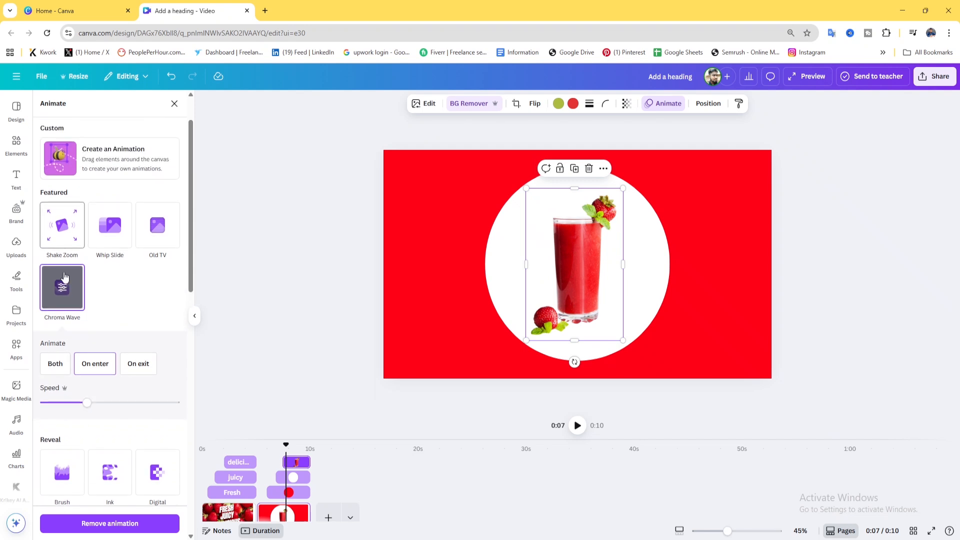
pyautogui.moveTo(87, 402); pyautogui.dragTo(51, 402)
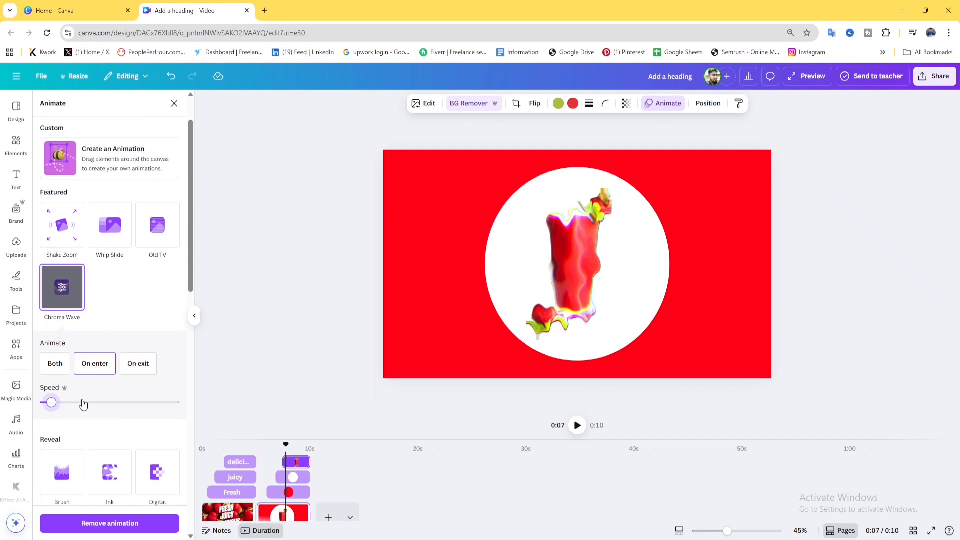
pyautogui.moveTo(53, 403); pyautogui.dragTo(62, 403)
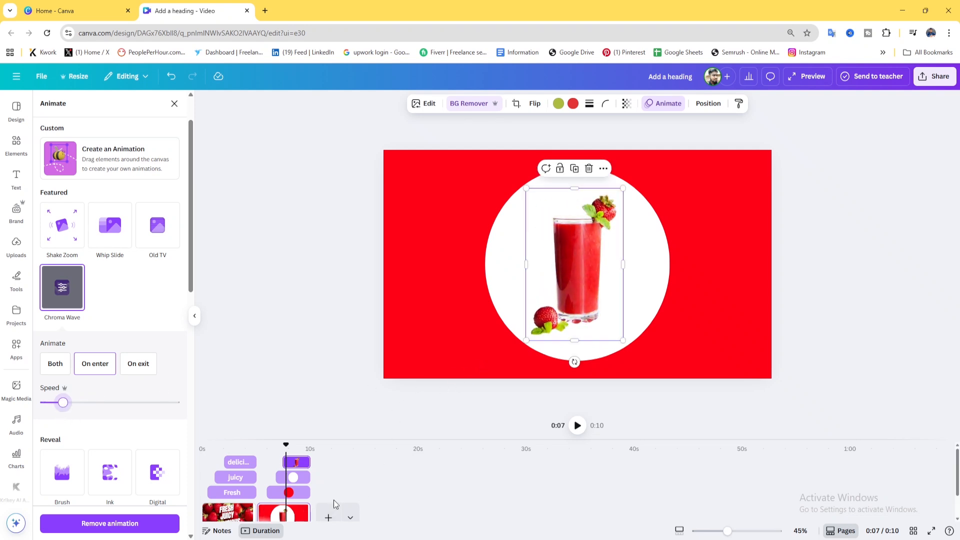
# Add a Circle Wipe transition between the two pages with its direction set to Out
pyautogui.click(338, 484)
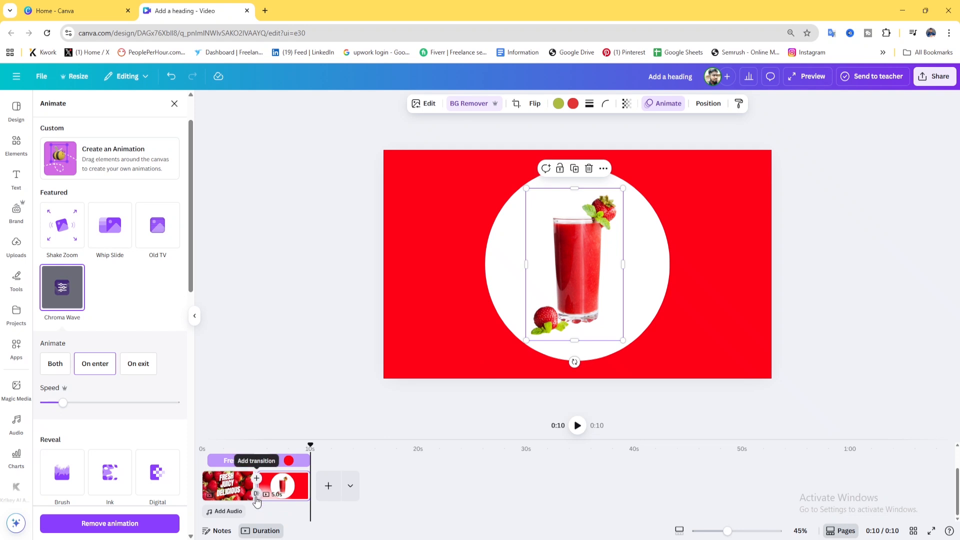
pyautogui.click(256, 494)
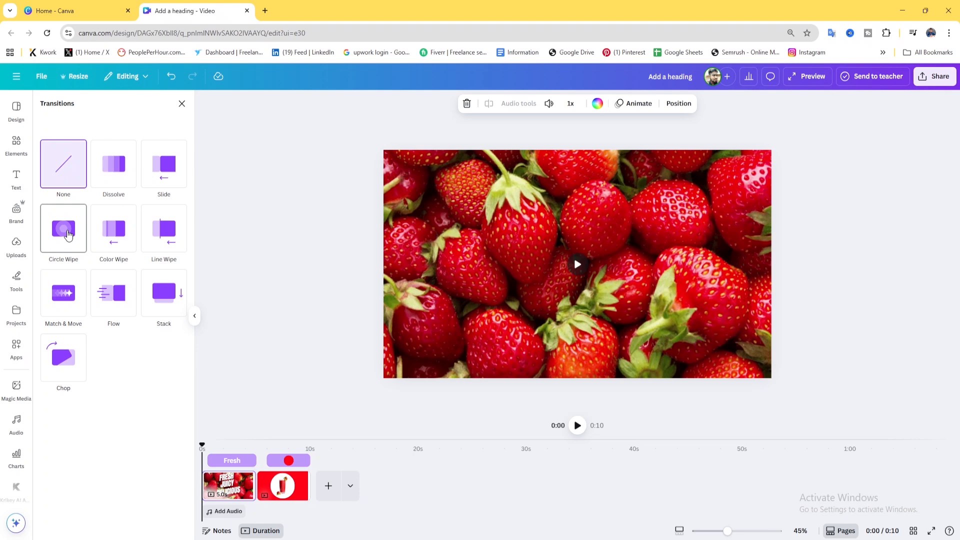
pyautogui.click(69, 234)
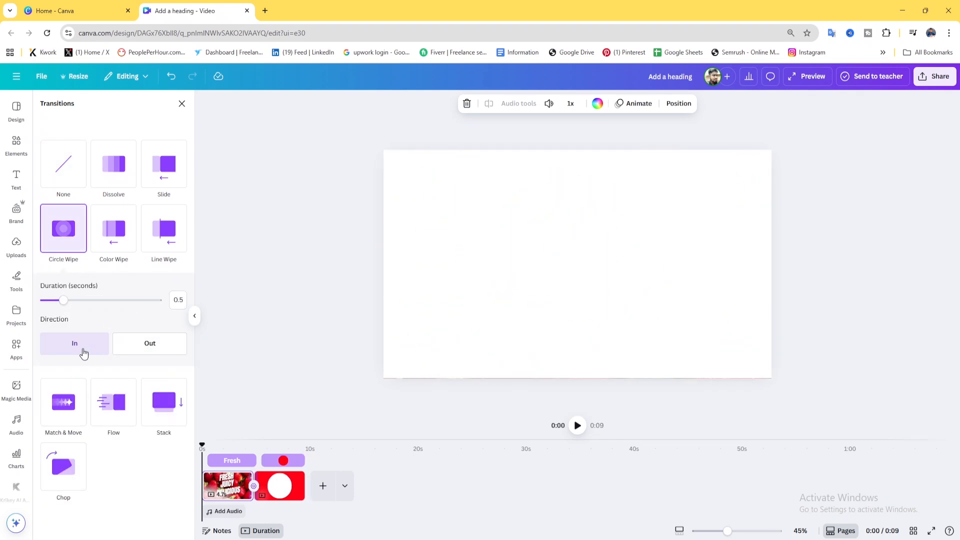
pyautogui.click(150, 352)
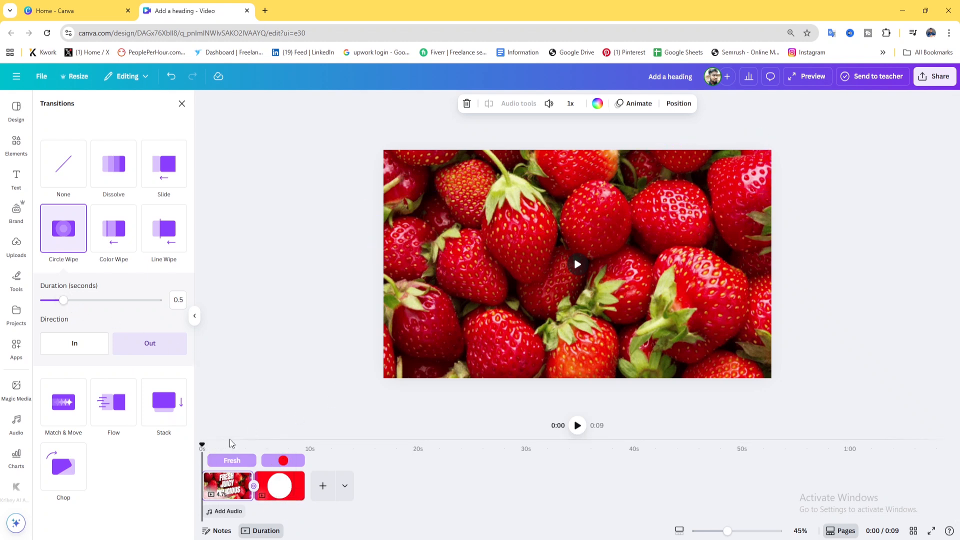
# Play the video from the start to check the page transition and the smoothie animation
pyautogui.click(578, 425)
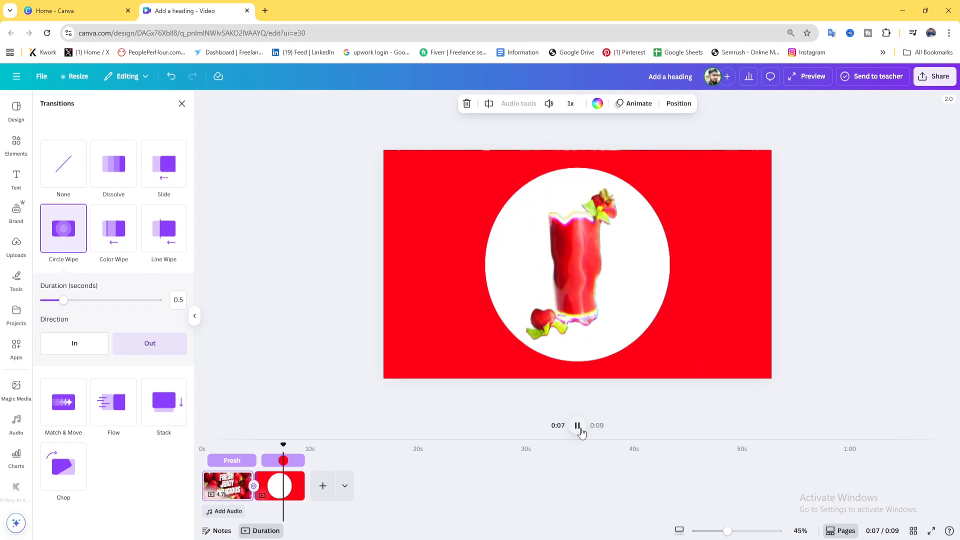
pyautogui.click(286, 492)
pyautogui.click(525, 321)
# Apply the Pop animation to the white circle behind the smoothie on enter and reduce its speed
pyautogui.click(279, 446)
pyautogui.click(523, 322)
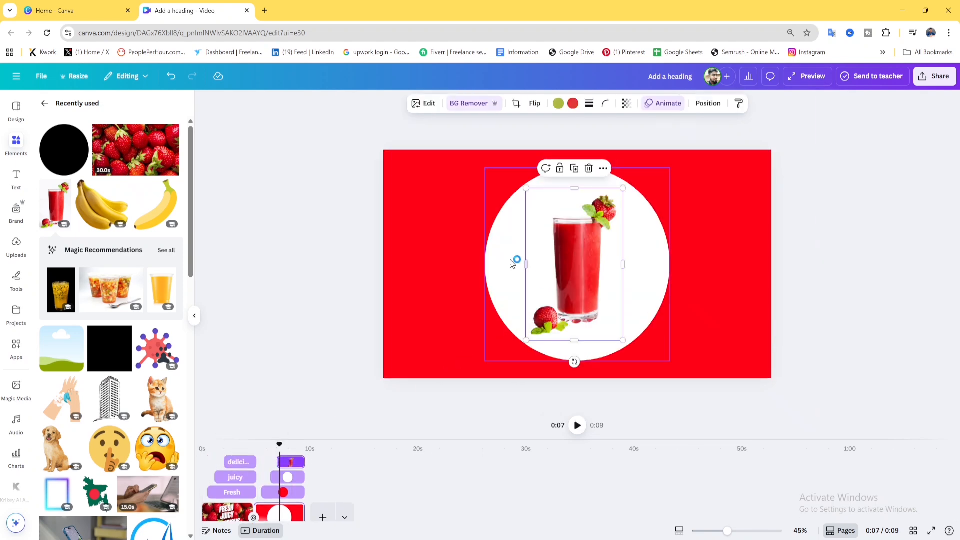
pyautogui.click(503, 250)
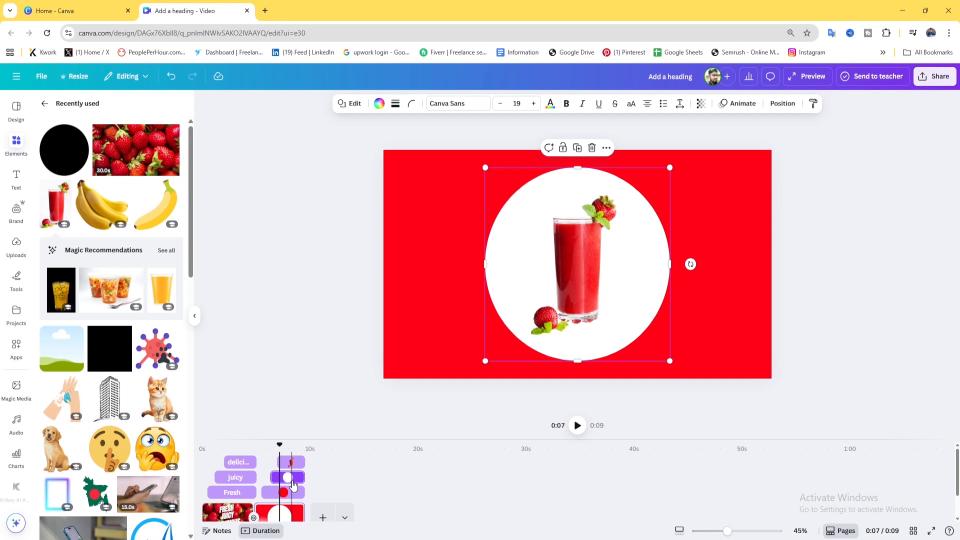
pyautogui.click(740, 104)
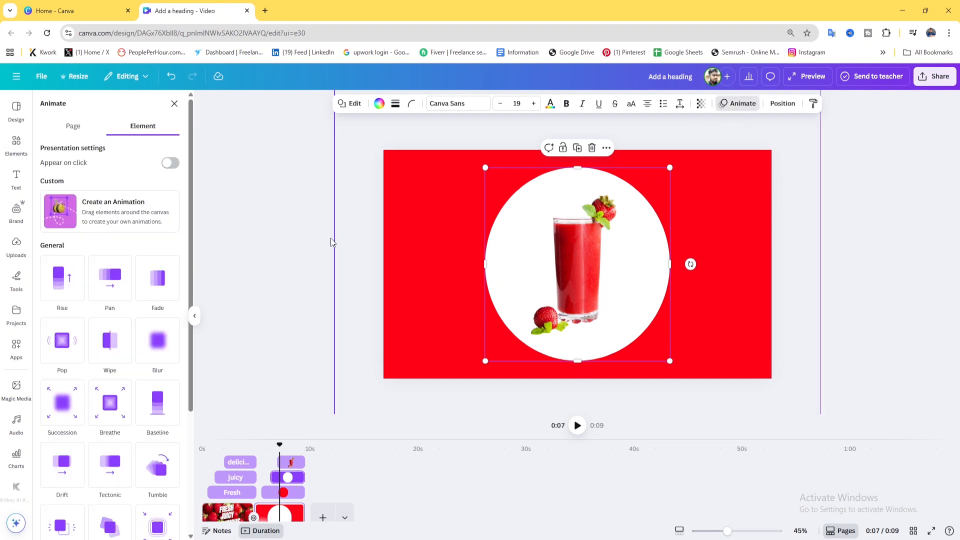
pyautogui.scroll(-3, 163, 396)
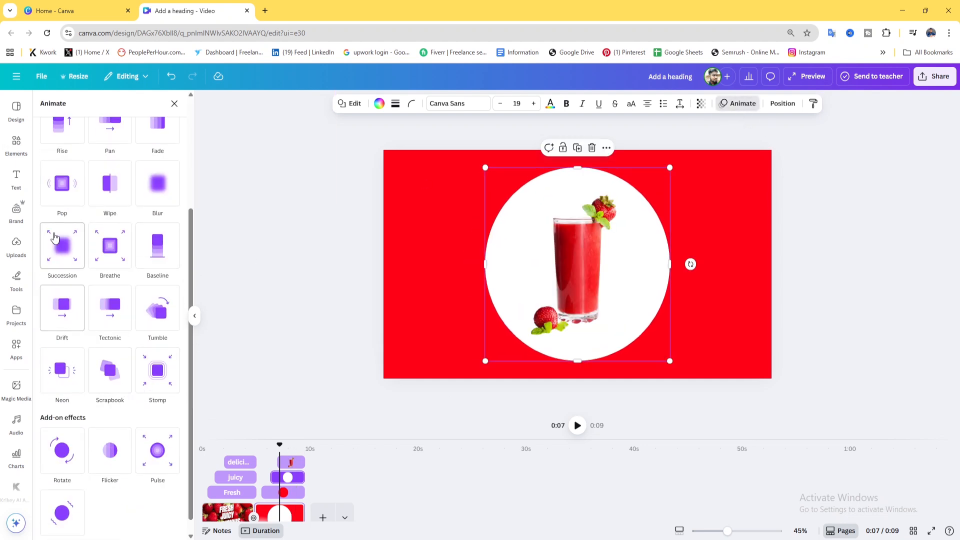
pyautogui.scroll(2, 60, 217)
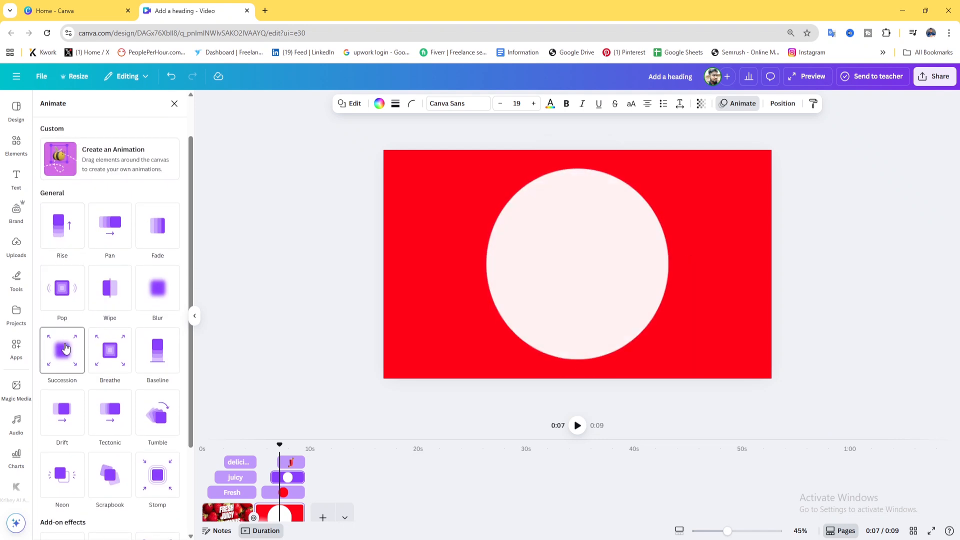
pyautogui.scroll(-2, 64, 352)
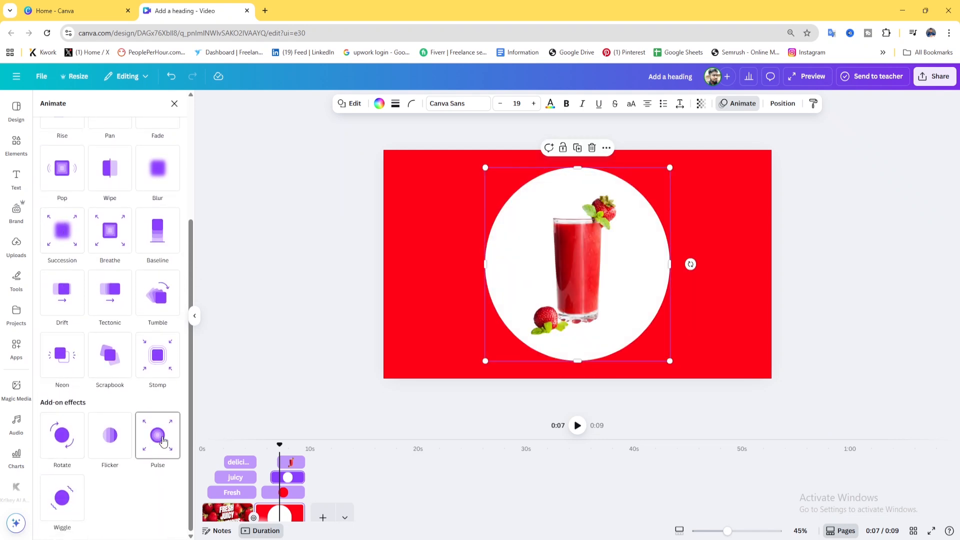
pyautogui.scroll(2, 75, 350)
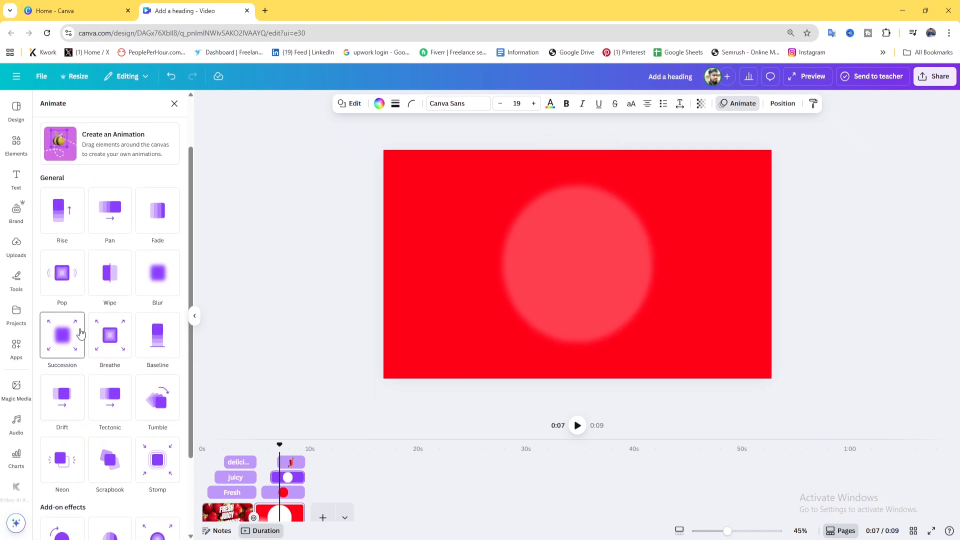
pyautogui.click(62, 285)
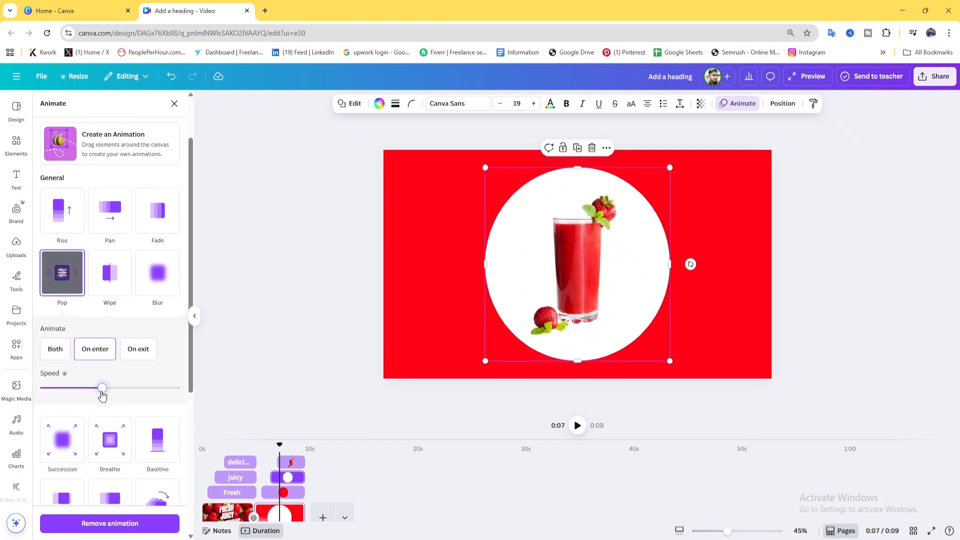
pyautogui.moveTo(105, 388); pyautogui.dragTo(78, 388)
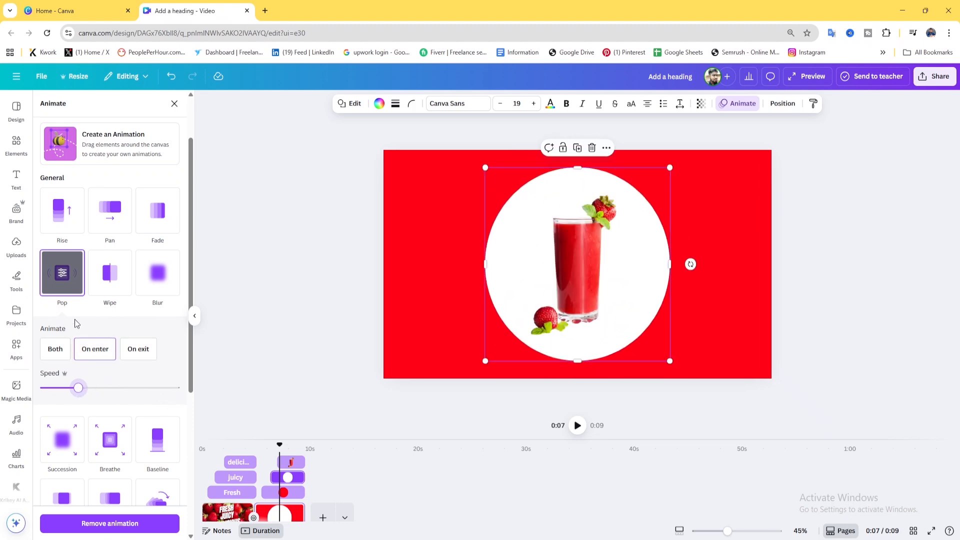
pyautogui.scroll(-2, 76, 324)
pyautogui.scroll(3, 77, 324)
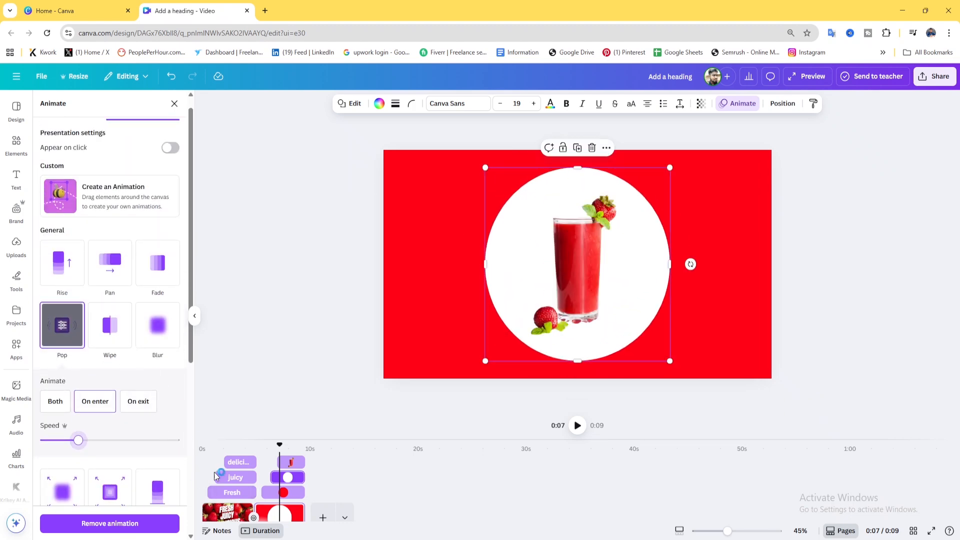
# Play the whole video from the start to review the white circle's new animation
pyautogui.moveTo(279, 444); pyautogui.dragTo(202, 444)
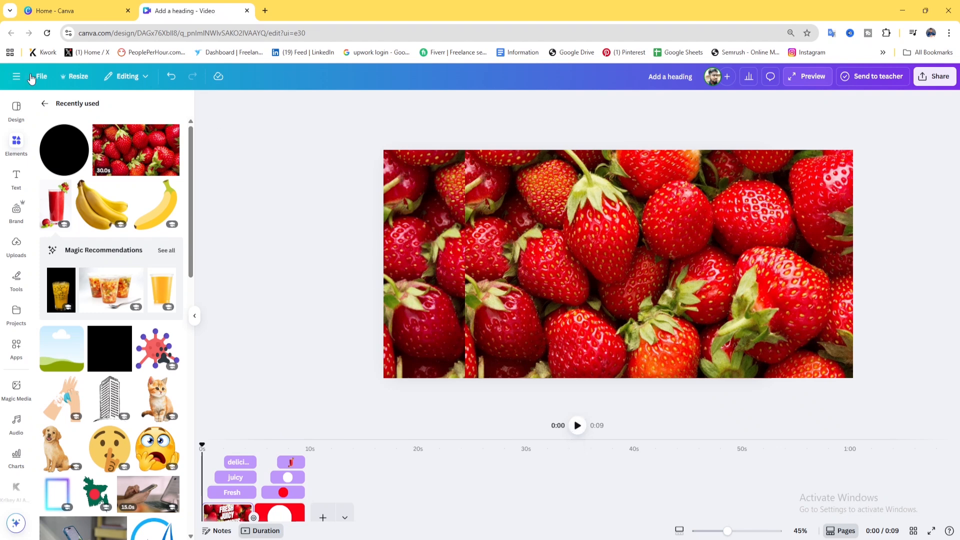
pyautogui.click(44, 104)
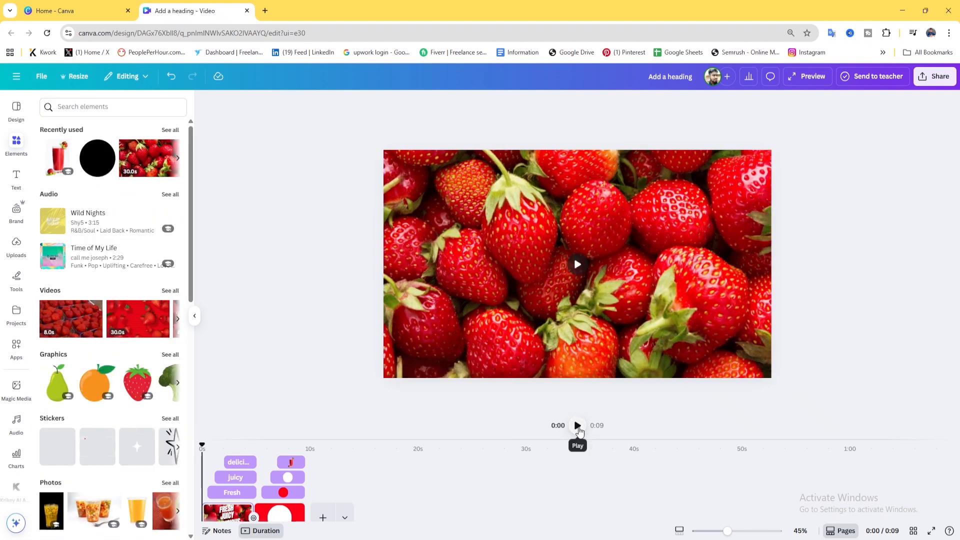
pyautogui.click(578, 426)
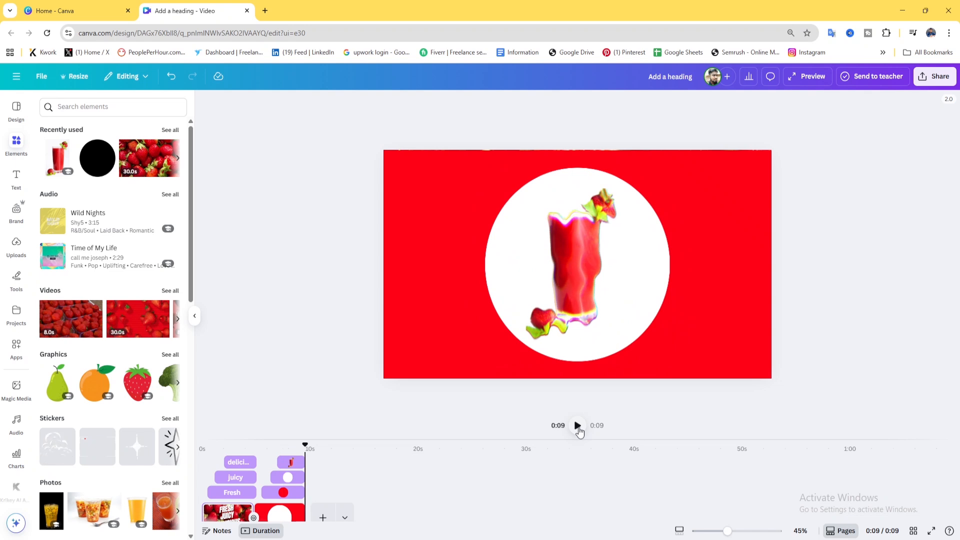
pyautogui.click(664, 307)
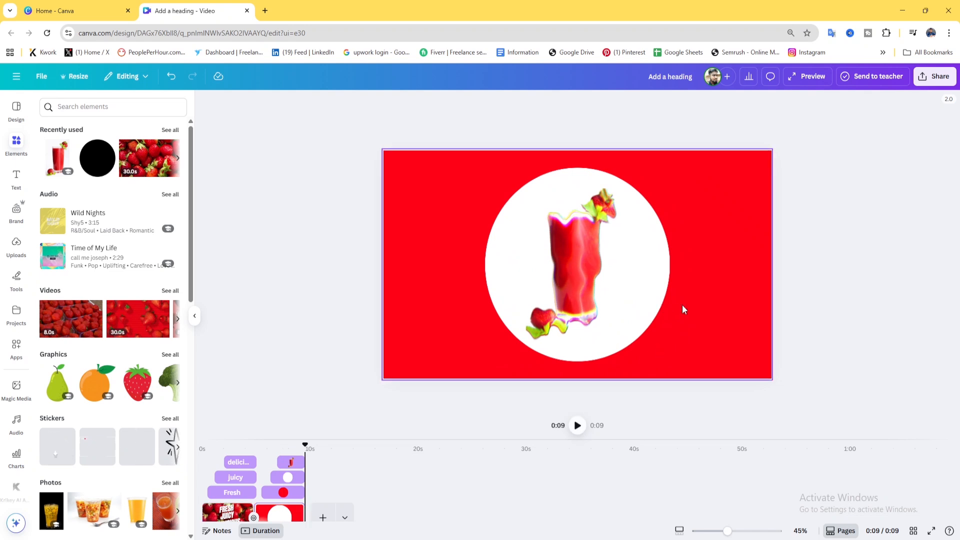